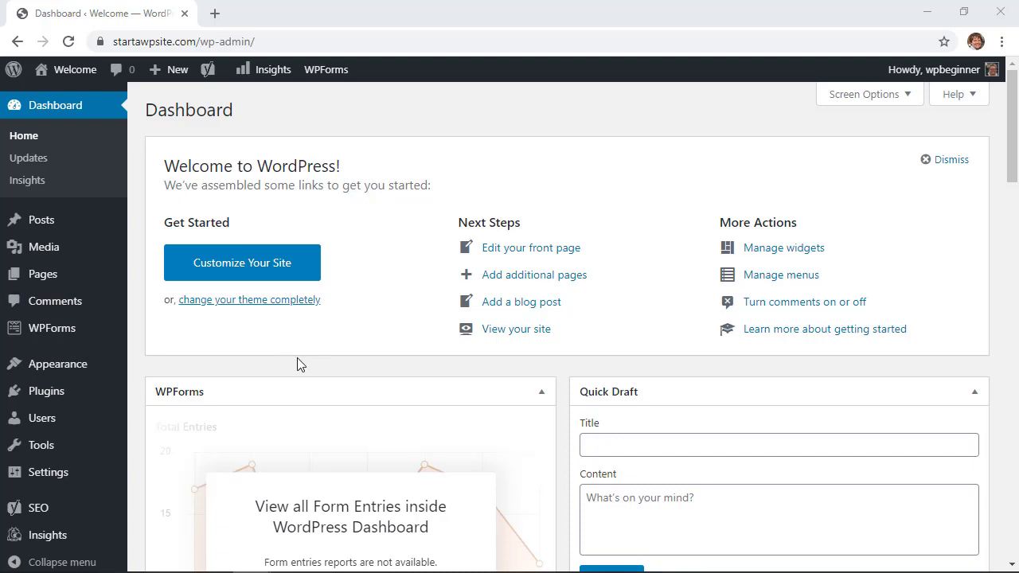
# Open the New Post draft from the All Posts list for editing.
pyautogui.moveTo(12, 219)
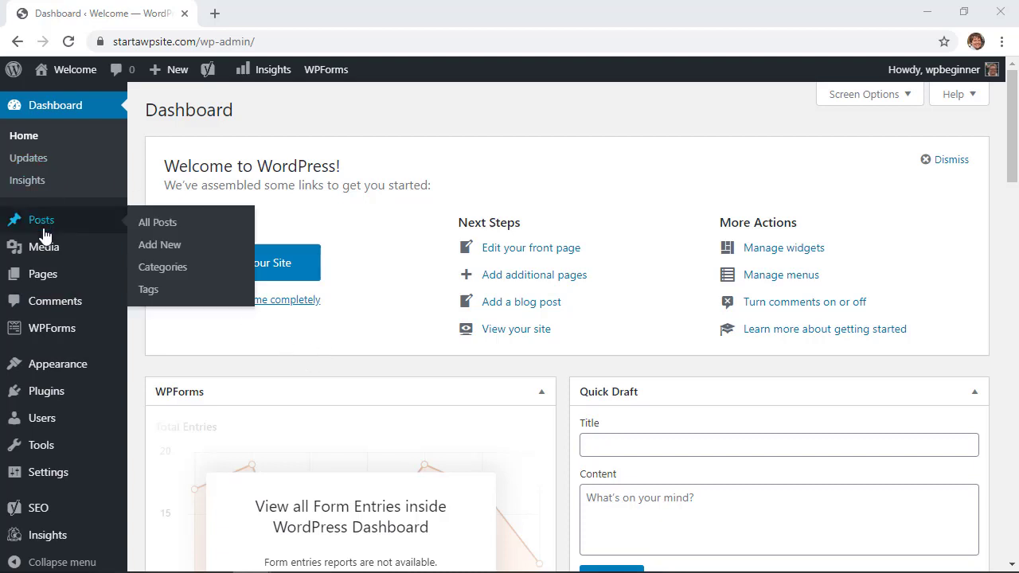
pyautogui.click(166, 225)
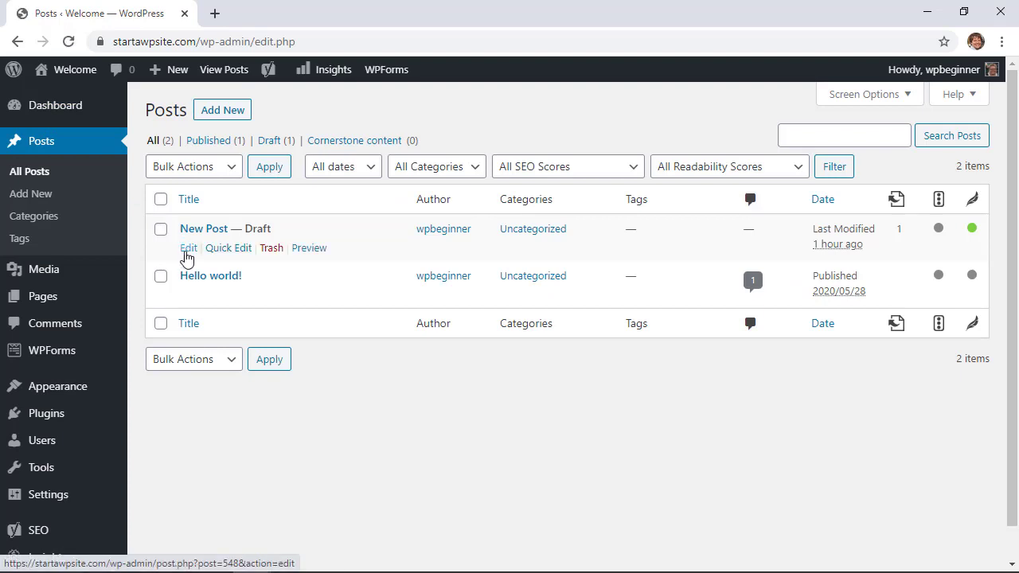
pyautogui.click(188, 248)
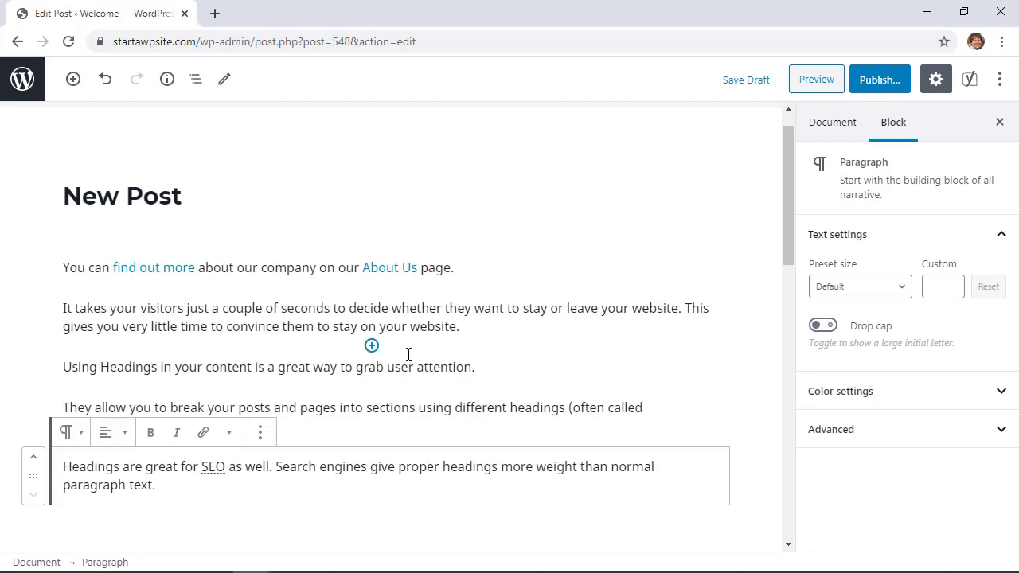
# Add 'All About Subheadings' after the second paragraph and convert it to a heading.
pyautogui.click(470, 329)
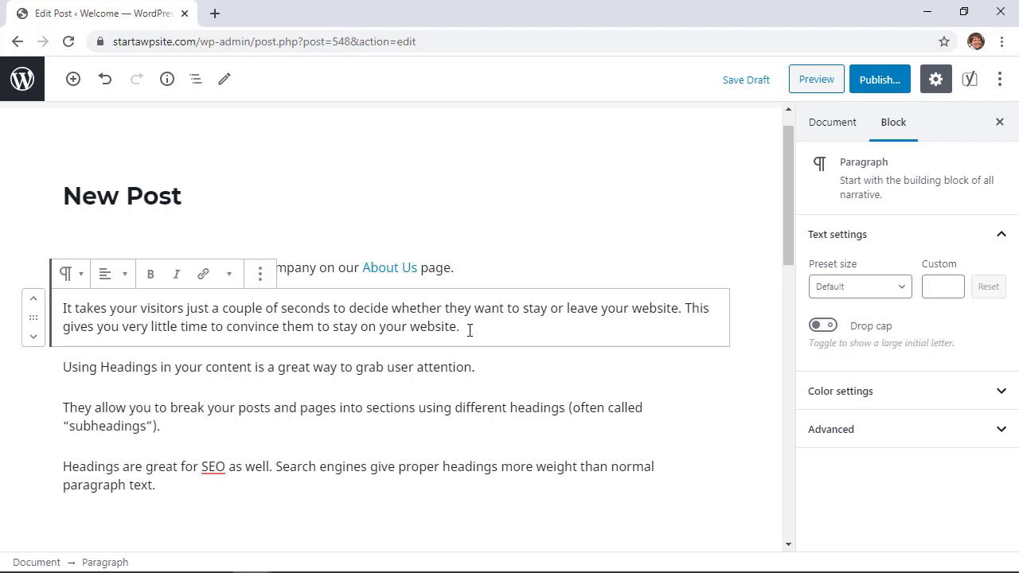
pyautogui.press('Return')
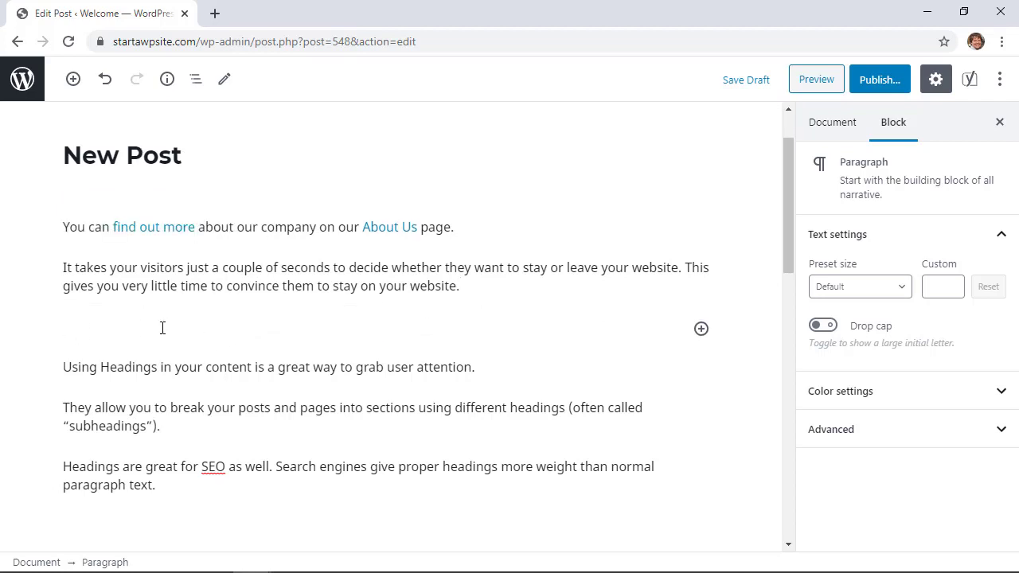
pyautogui.write('All About Subheadings')
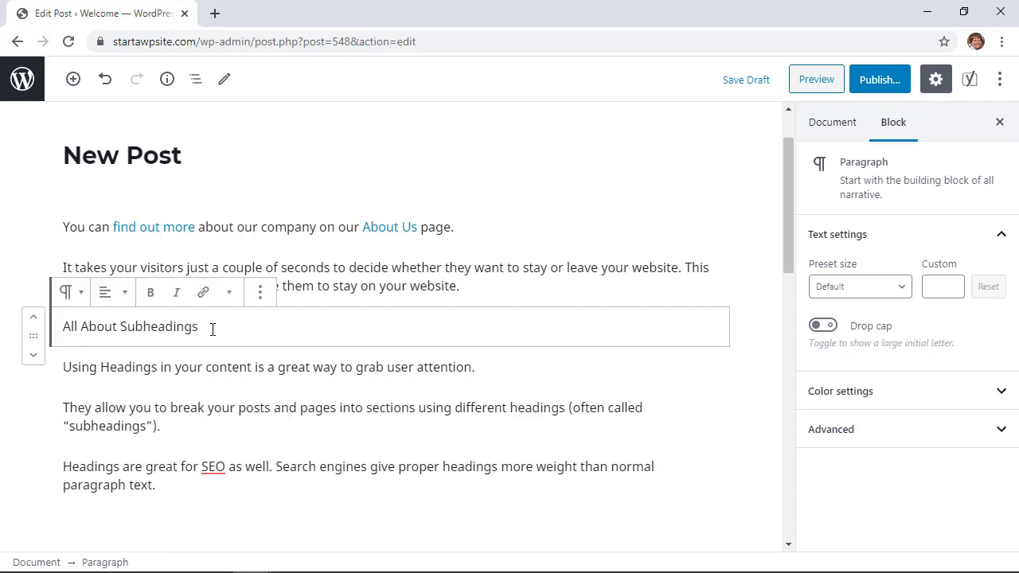
pyautogui.moveTo(212, 329); pyautogui.dragTo(64, 335)
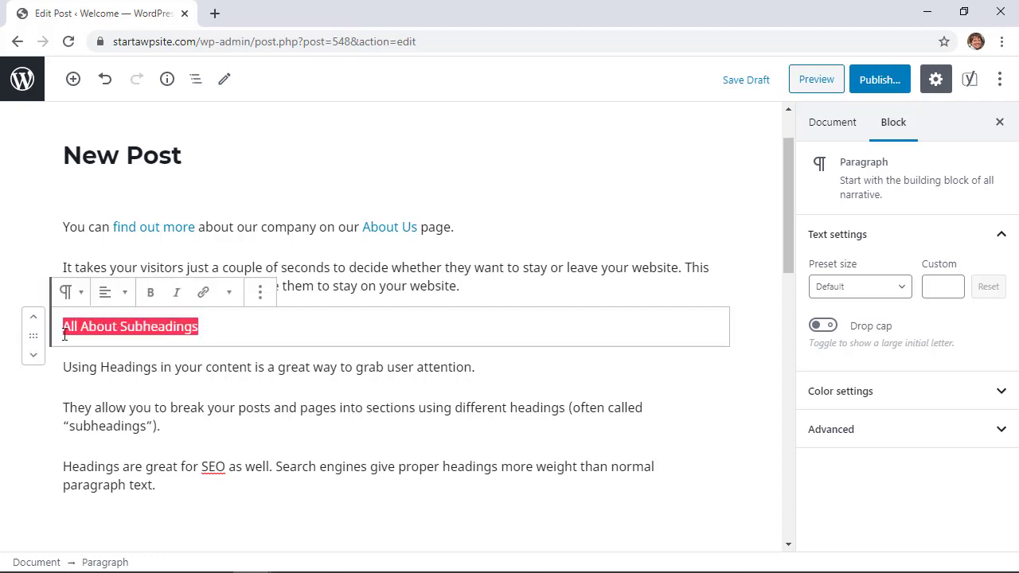
pyautogui.click(71, 295)
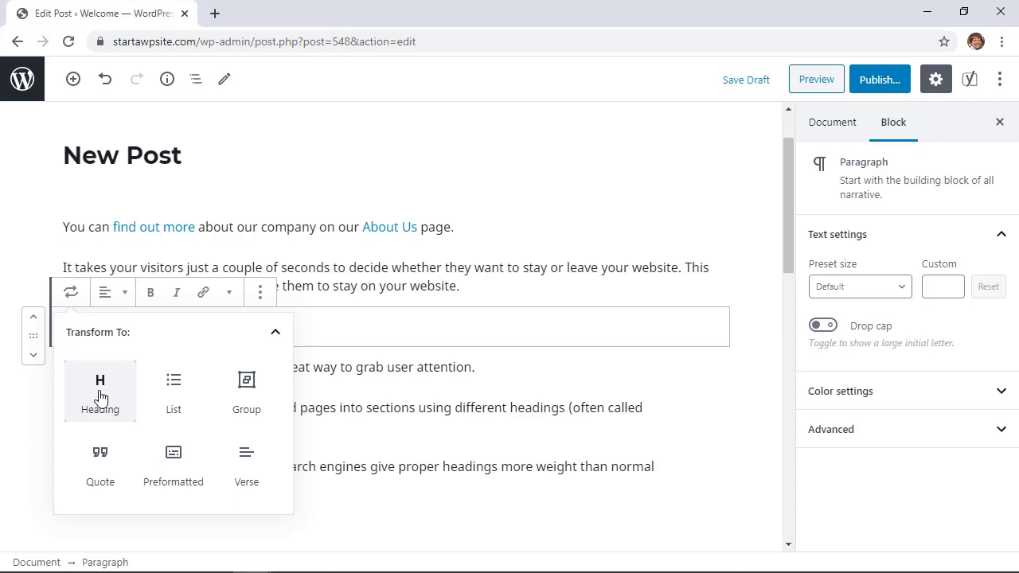
pyautogui.click(100, 394)
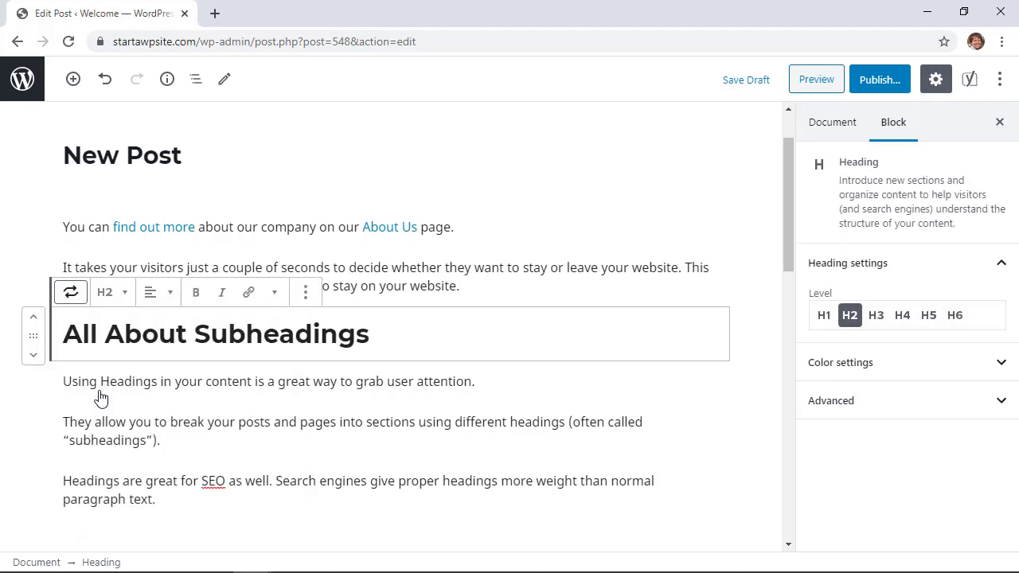
pyautogui.click(121, 296)
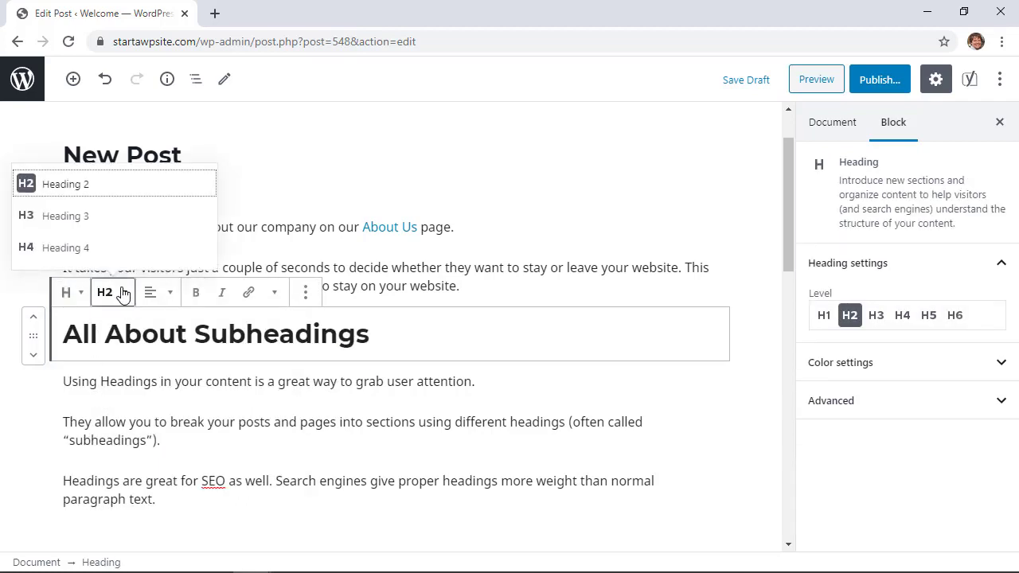
# Keep the first heading at H2 and add an H3 heading 'How to choose the subheading' below it.
pyautogui.click(406, 331)
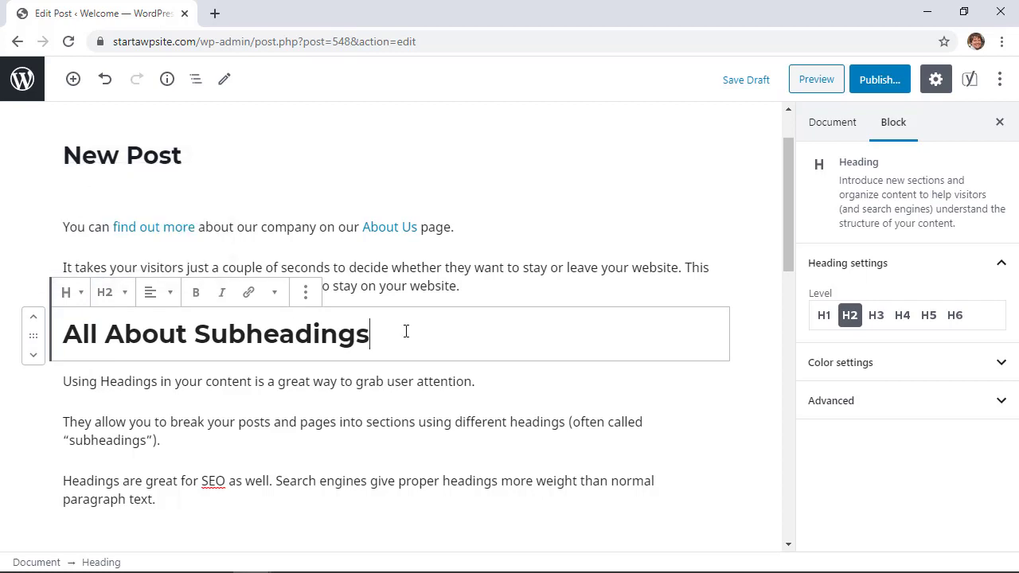
pyautogui.press('Return')
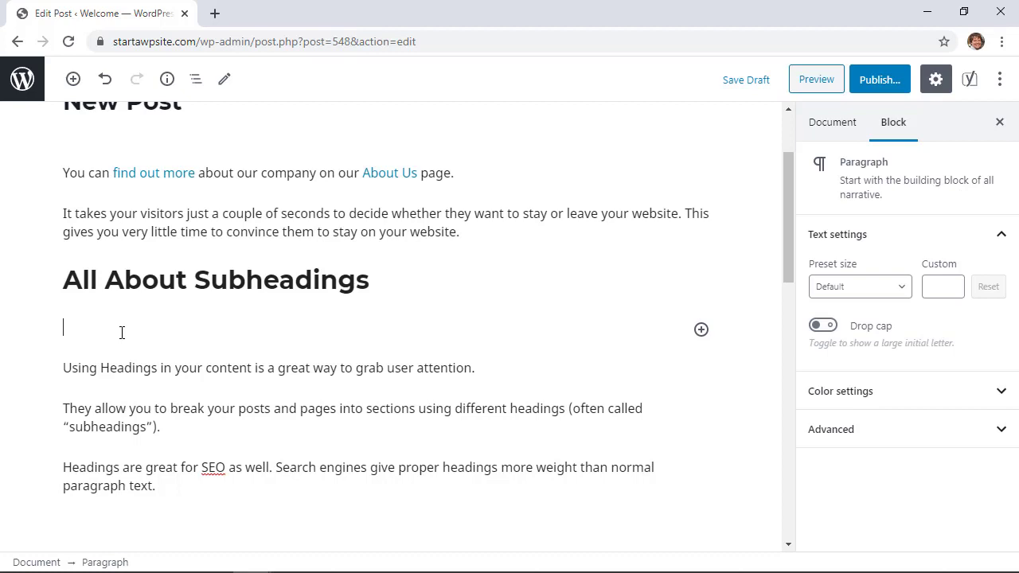
pyautogui.click(701, 329)
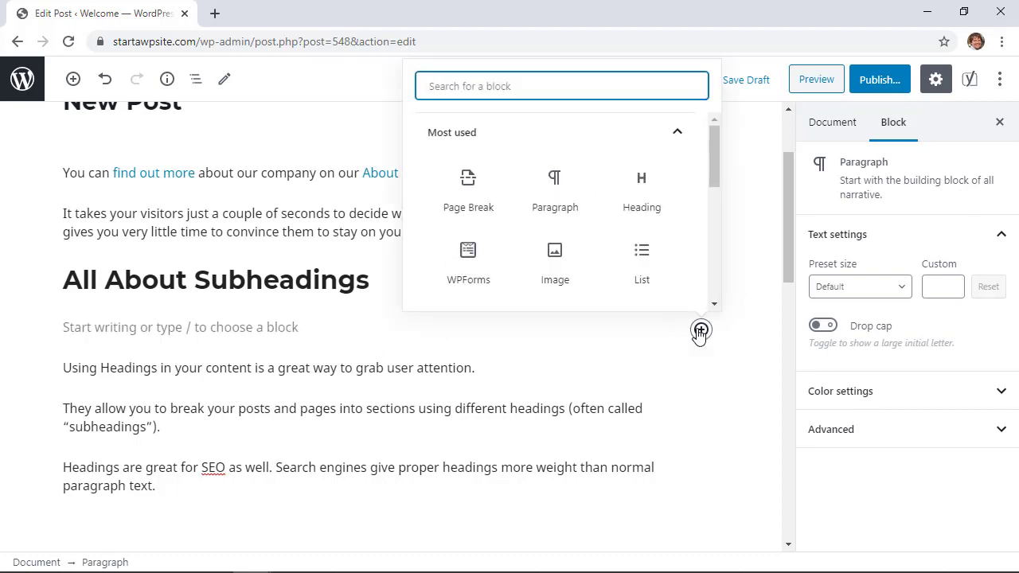
pyautogui.click(647, 191)
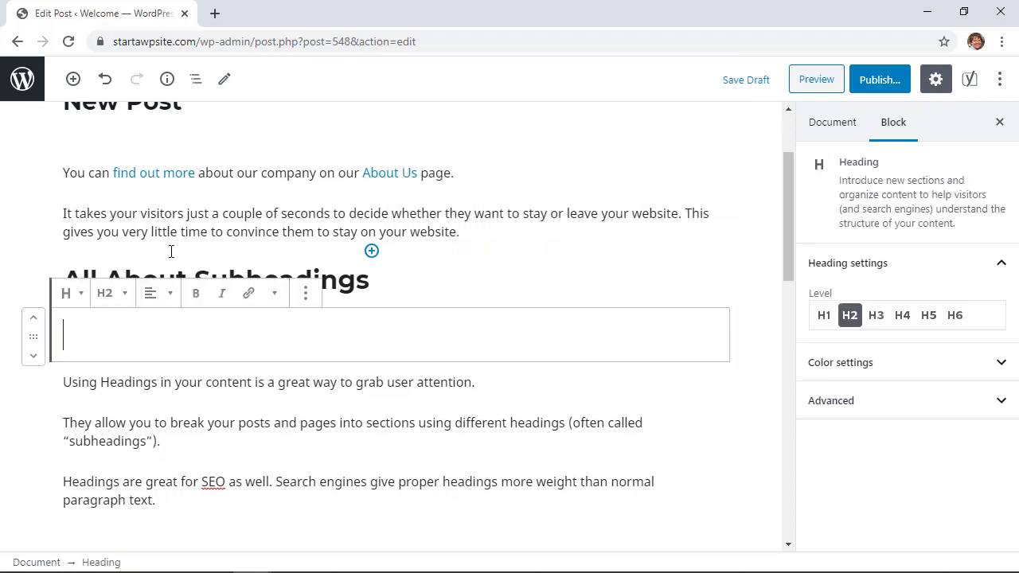
pyautogui.click(125, 294)
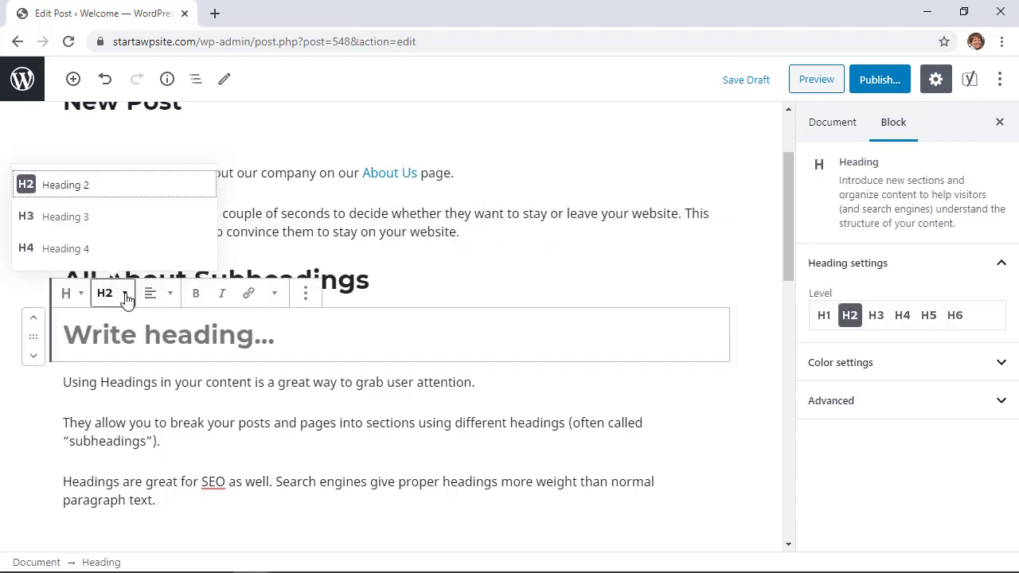
pyautogui.click(58, 218)
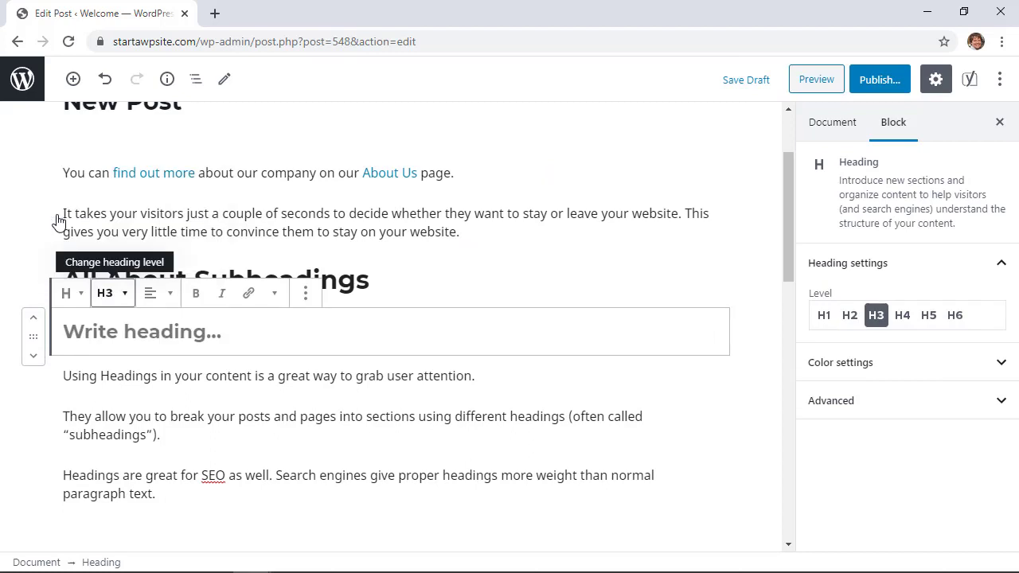
pyautogui.click(136, 334)
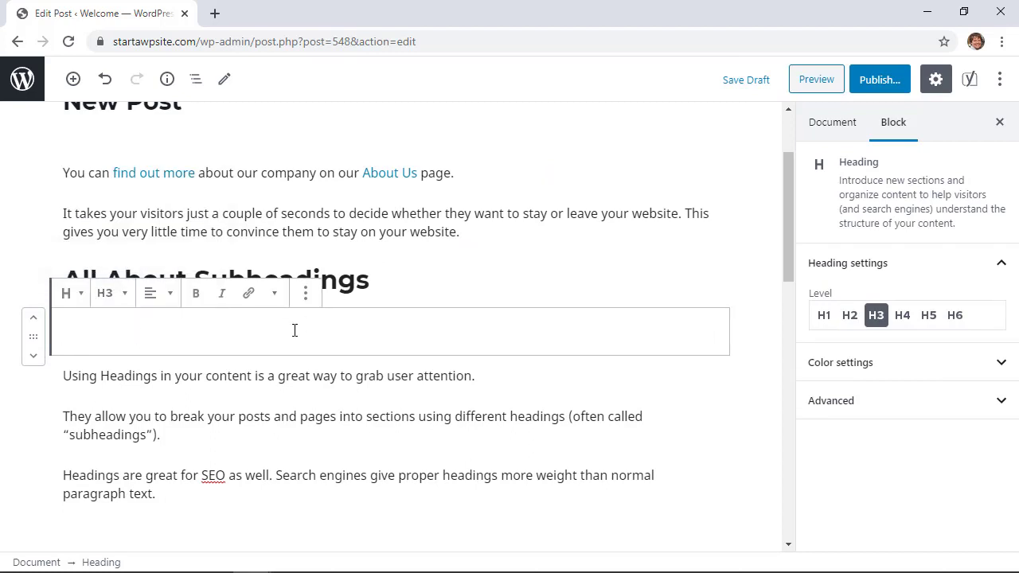
pyautogui.write('How to choose the subheading')
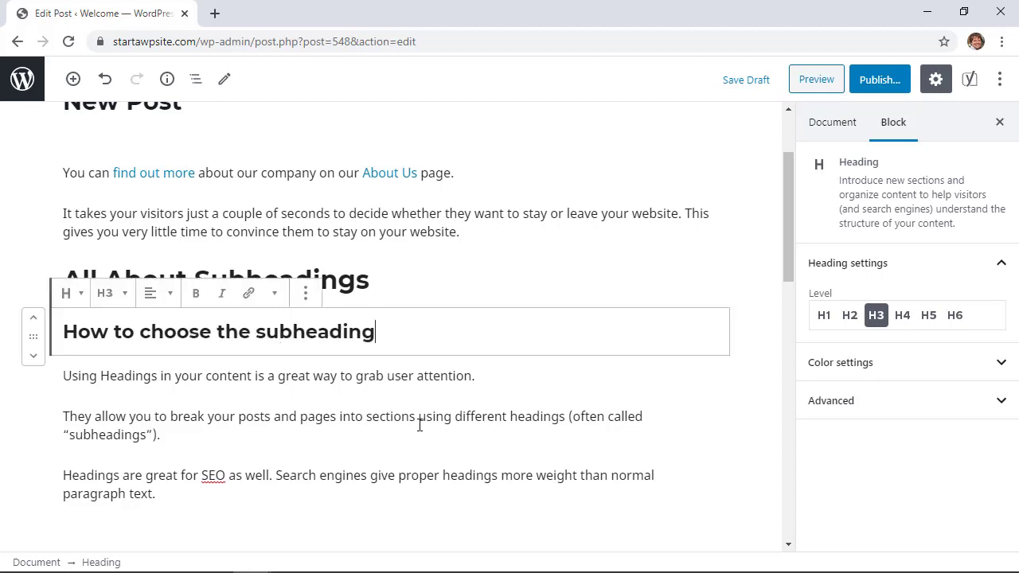
# Publish the New Post and confirm publishing.
pyautogui.scroll(-1, 420, 424)
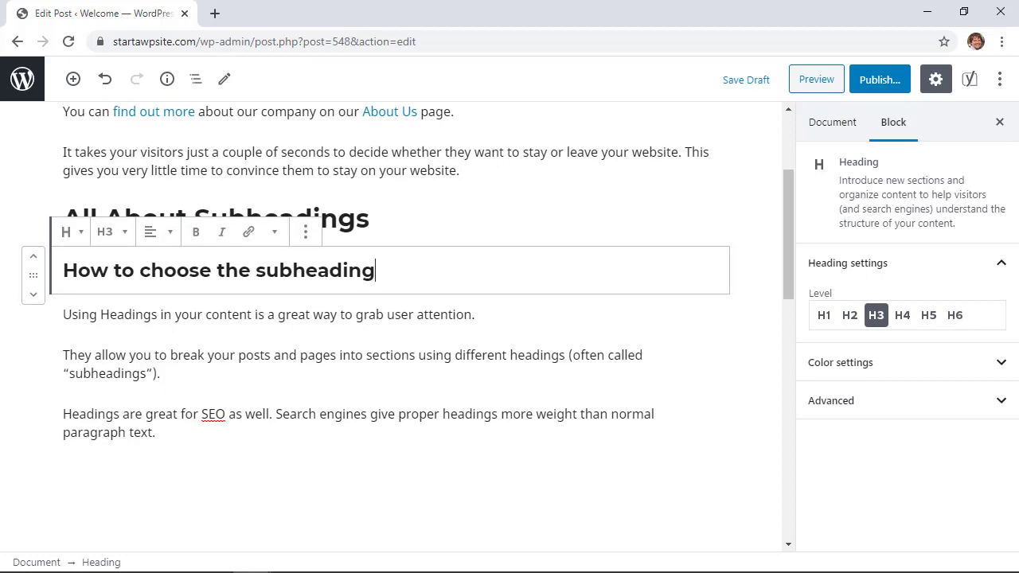
pyautogui.click(879, 79)
pyautogui.click(908, 79)
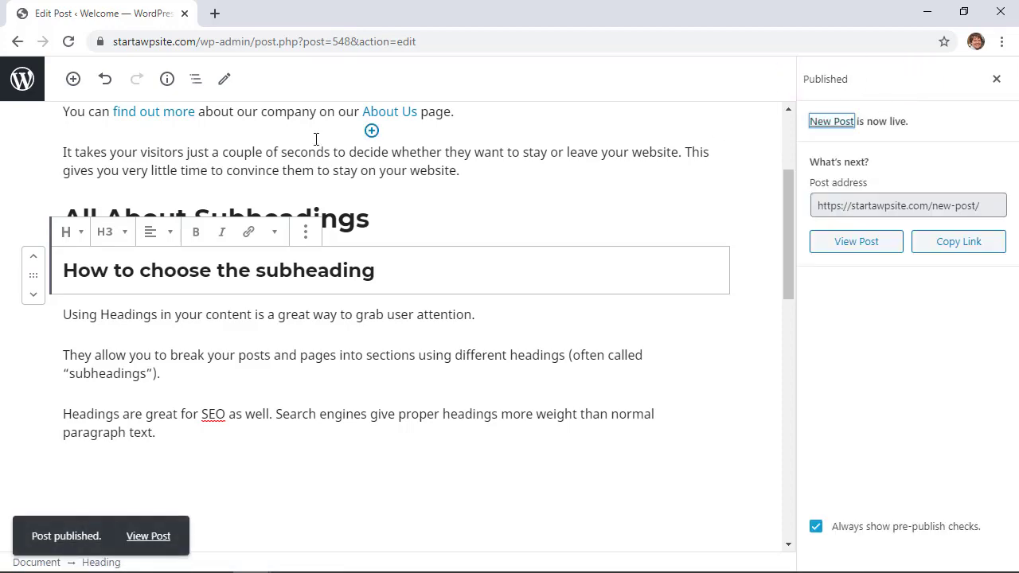
# Select the 'They allow you' paragraph and set its preset size to Large (36).
pyautogui.click(23, 79)
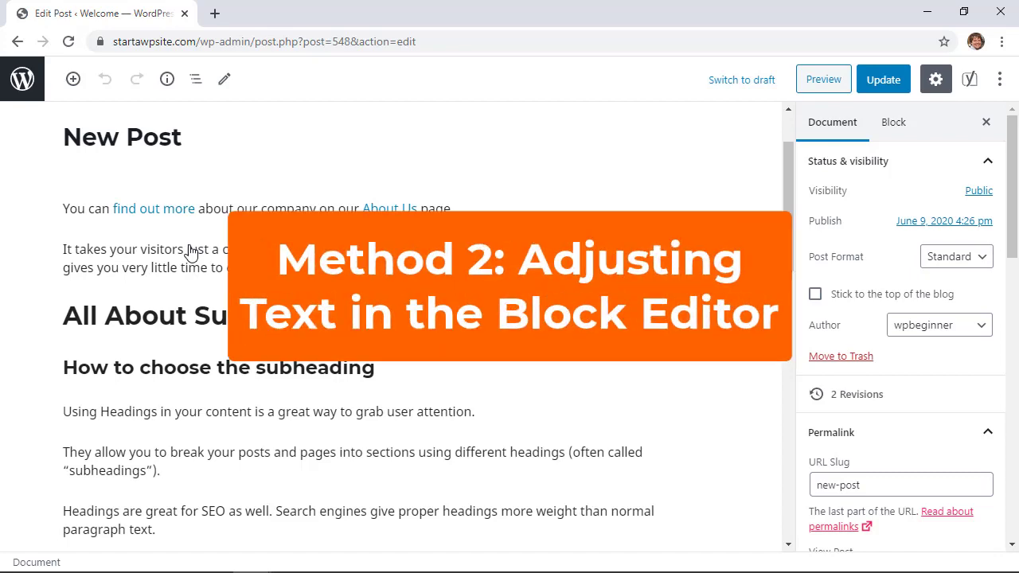
pyautogui.scroll(-2, 438, 478)
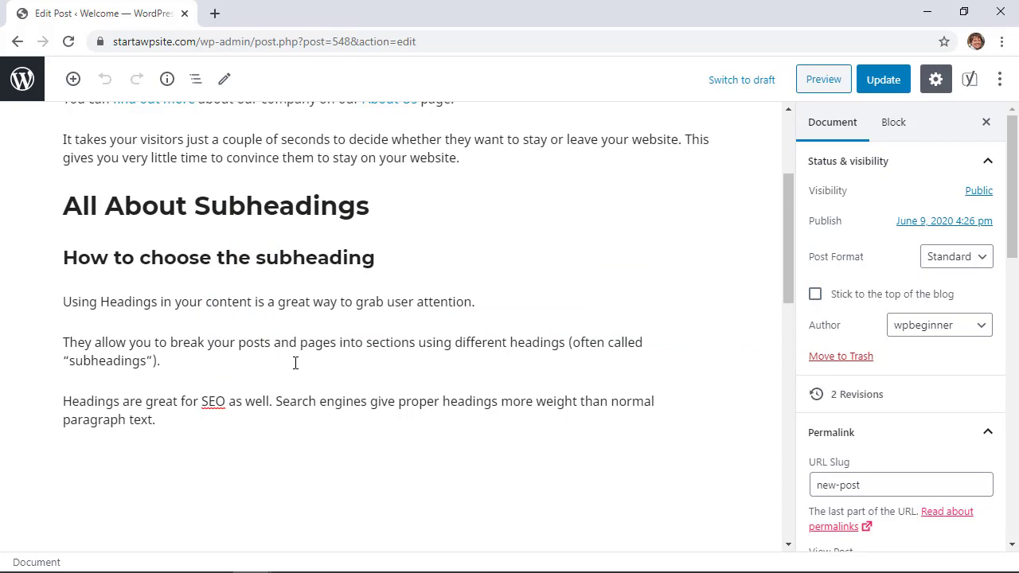
pyautogui.click(388, 358)
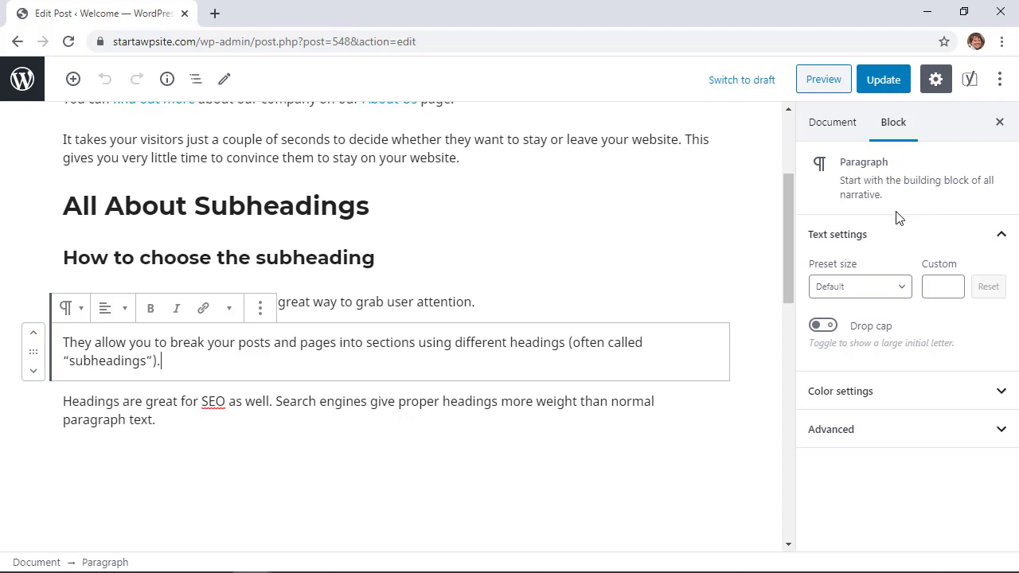
pyautogui.click(849, 288)
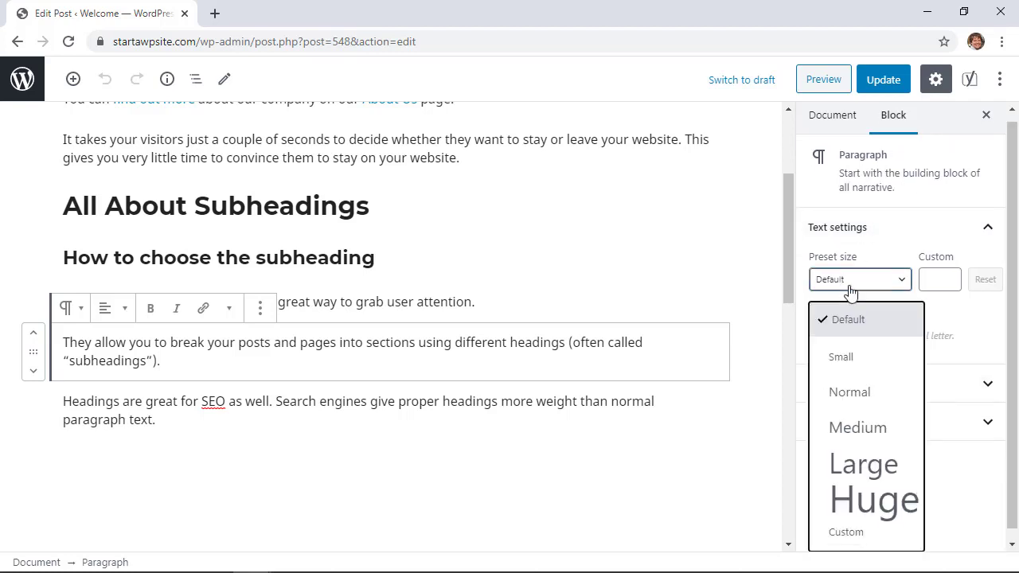
pyautogui.click(857, 391)
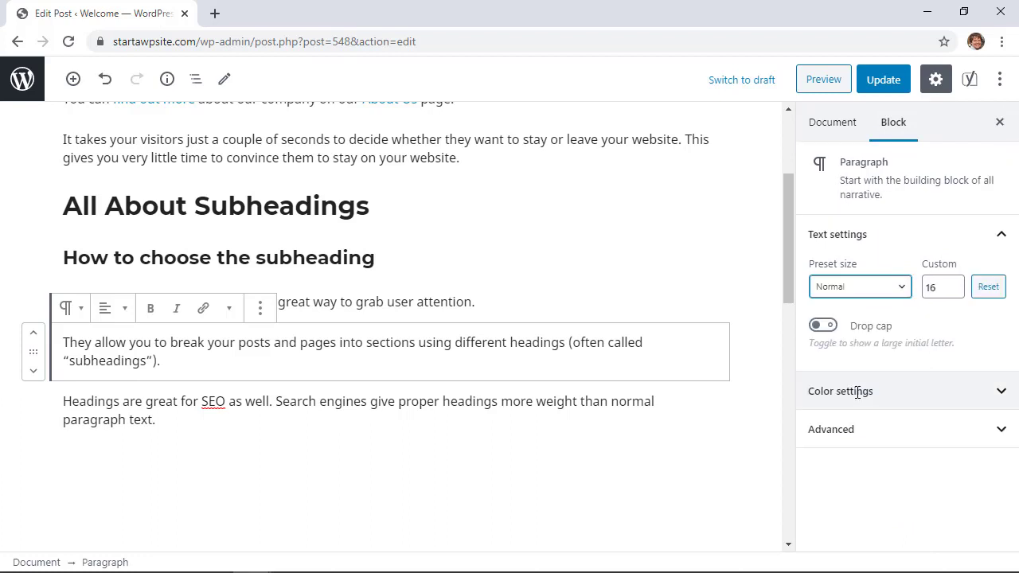
pyautogui.click(846, 286)
pyautogui.click(862, 466)
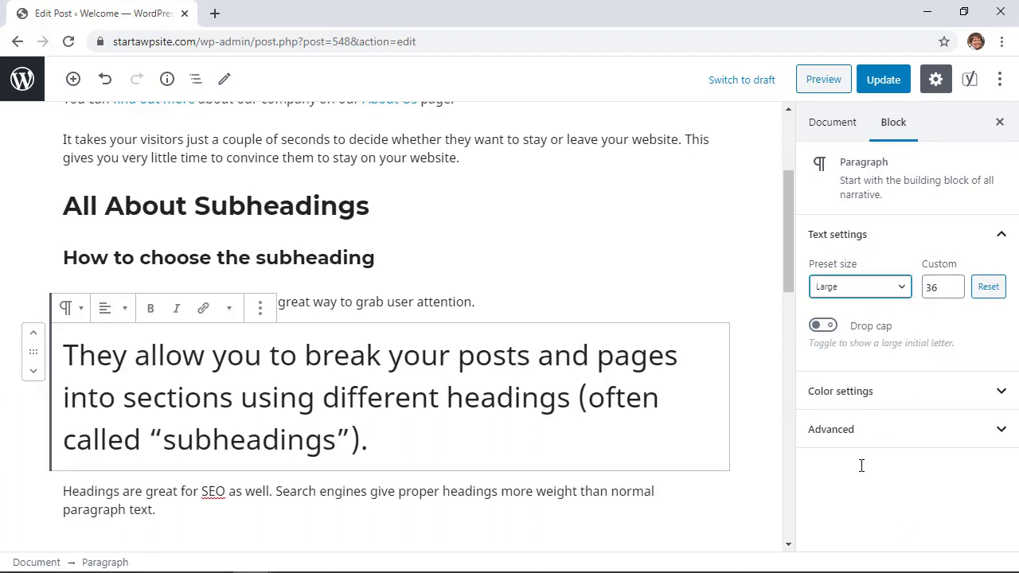
# Change the paragraph's custom font size from 36 to 28, update the post, and return to Posts.
pyautogui.click(944, 288)
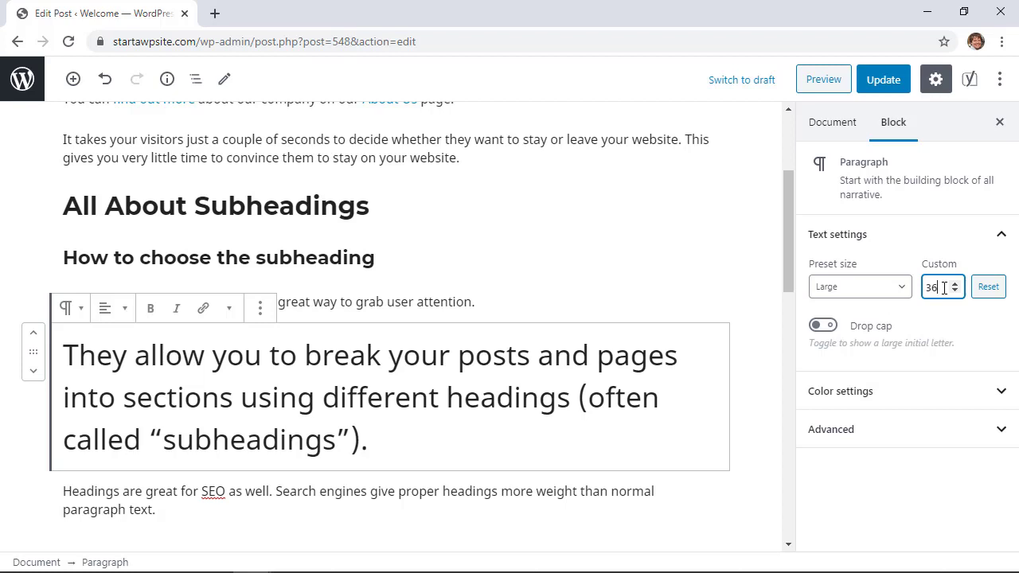
pyautogui.moveTo(944, 288); pyautogui.dragTo(925, 288)
pyautogui.write('28')
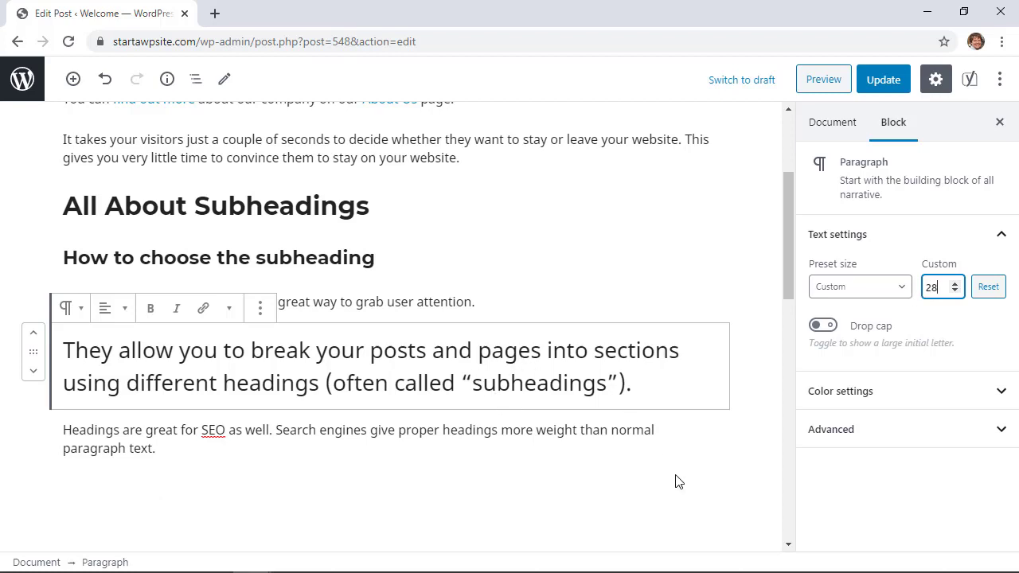
pyautogui.scroll(-1, 716, 199)
pyautogui.click(879, 87)
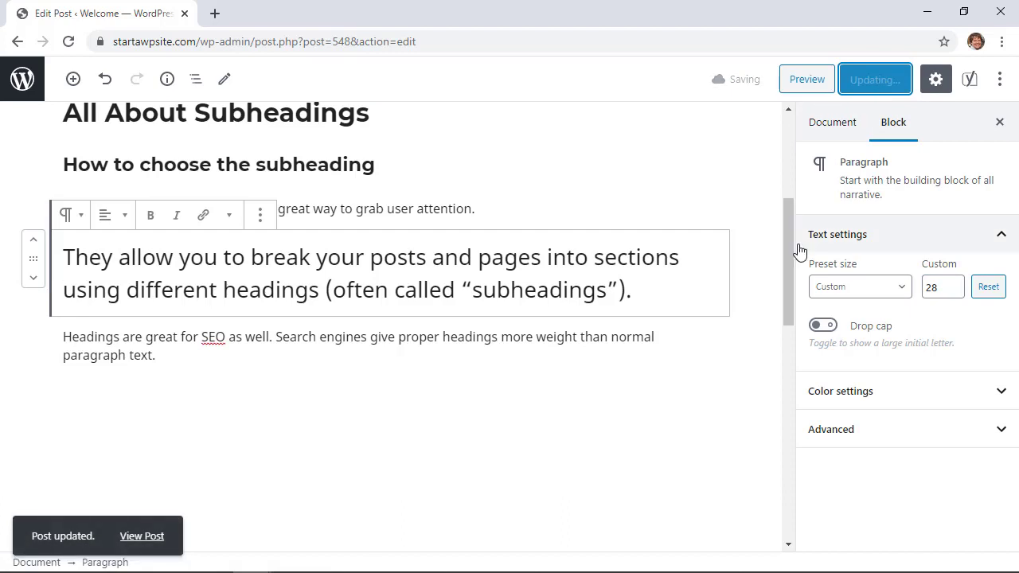
pyautogui.click(36, 85)
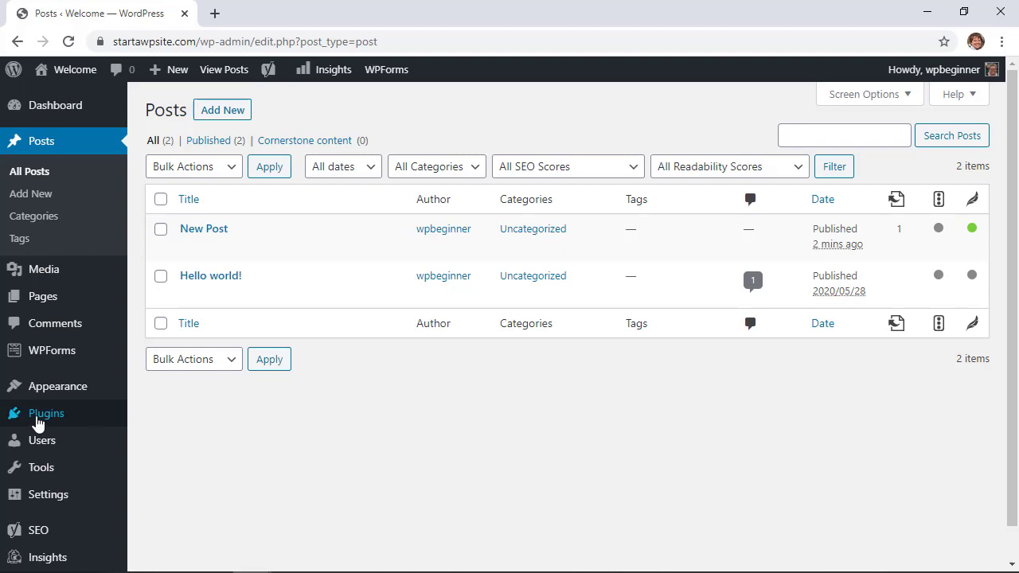
# Search Add New plugins for 'tinymce advanced', then install and activate TinyMCE Advanced.
pyautogui.moveTo(25, 420)
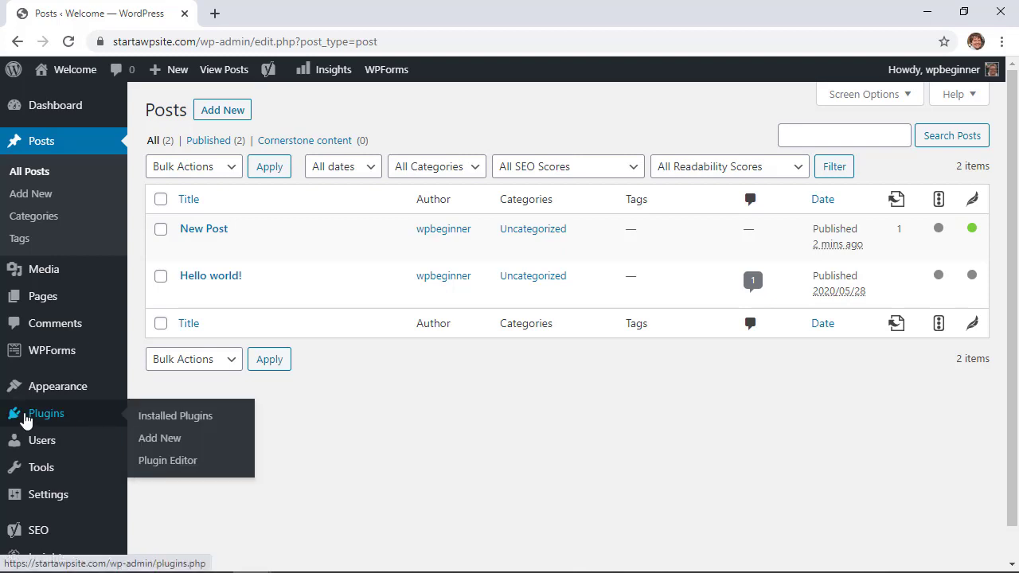
pyautogui.click(157, 440)
pyautogui.click(814, 153)
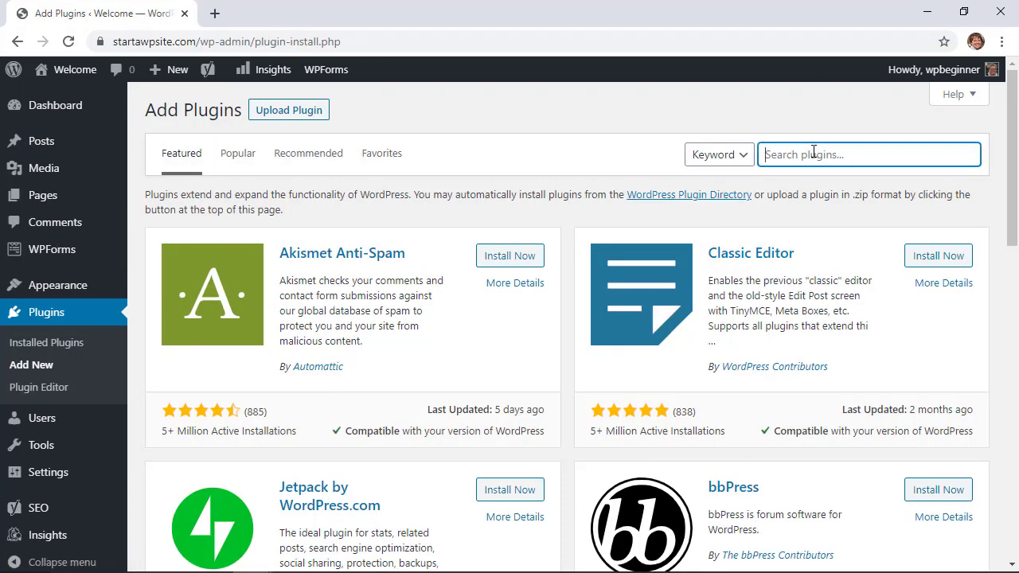
pyautogui.write('tinymce advanced')
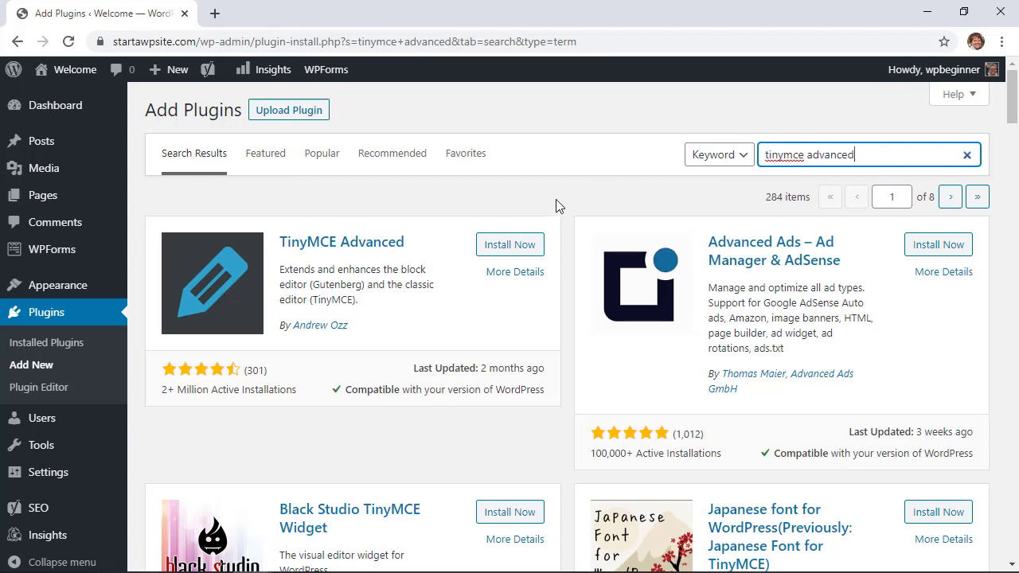
pyautogui.click(514, 253)
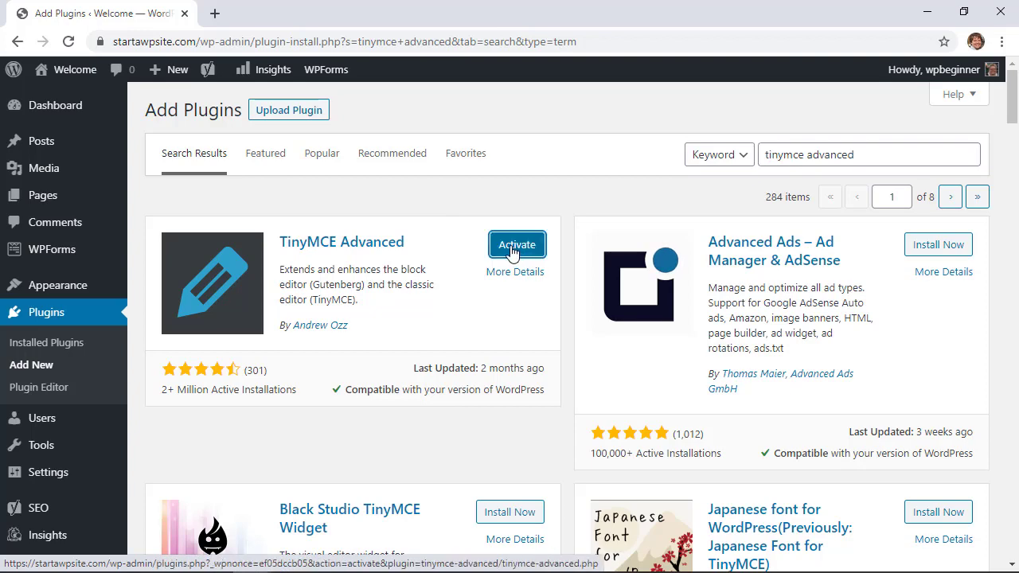
pyautogui.click(513, 252)
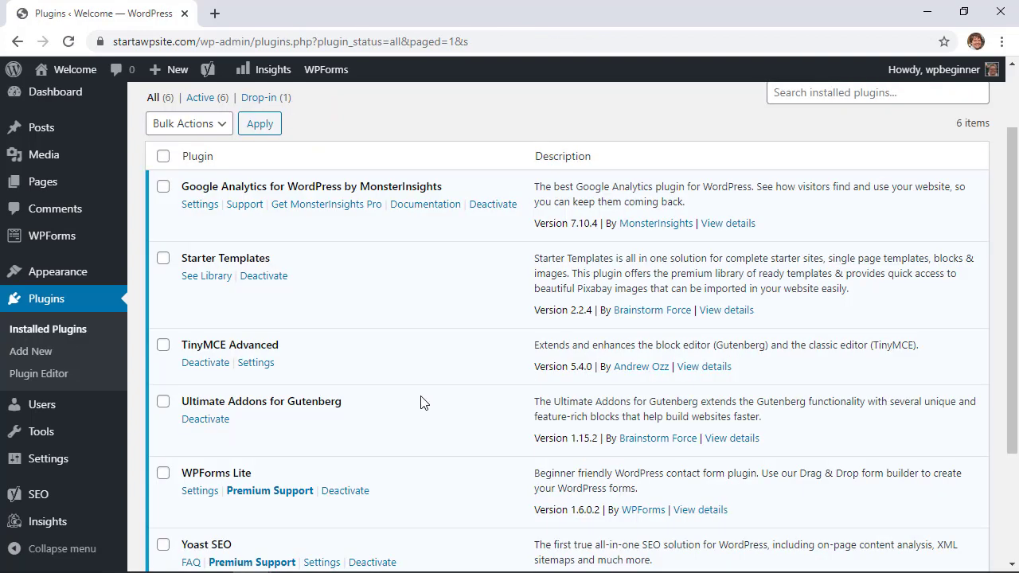
pyautogui.moveTo(420, 402); pyautogui.dragTo(313, 375)
pyautogui.click(313, 374)
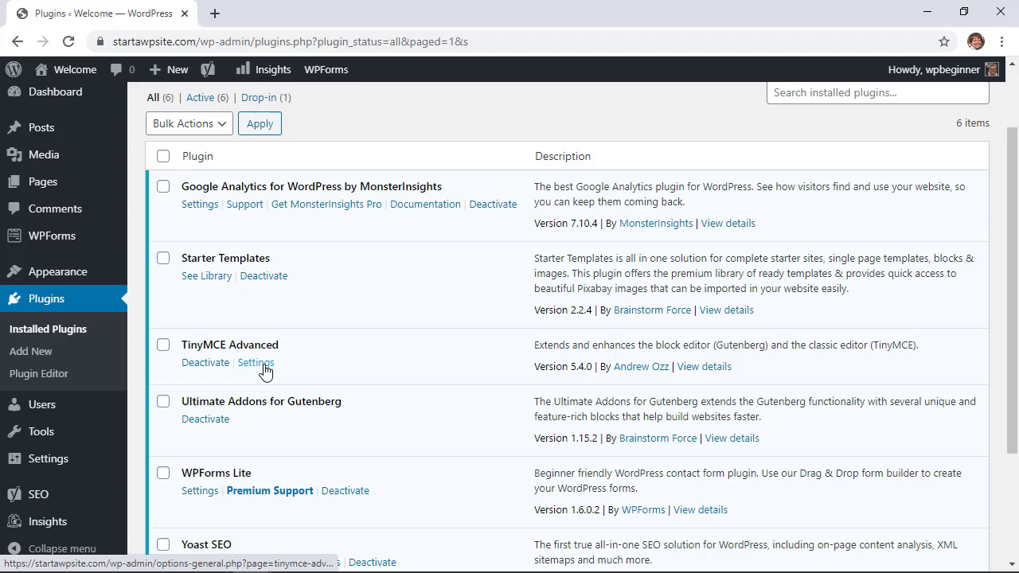
# In TinyMCE Advanced settings, drag Font Sizes into the Classic Paragraph toolbar and save.
pyautogui.moveTo(95, 464)
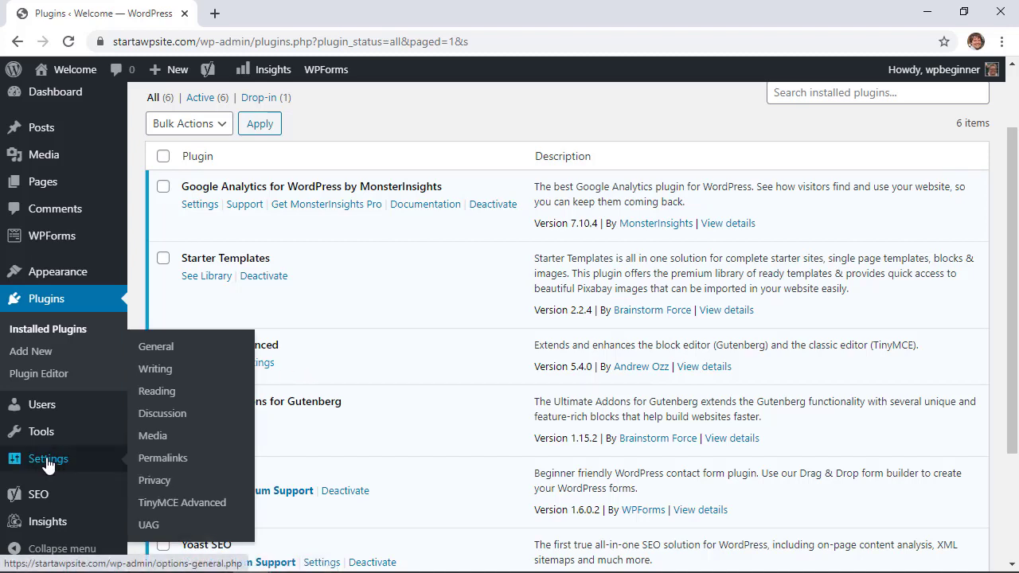
pyautogui.click(160, 504)
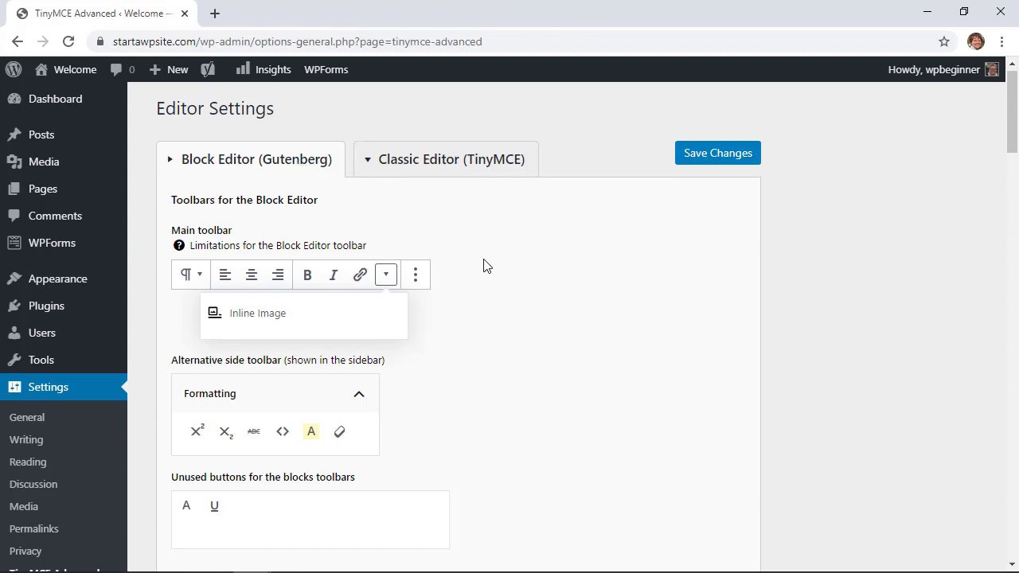
pyautogui.scroll(-2, 487, 265)
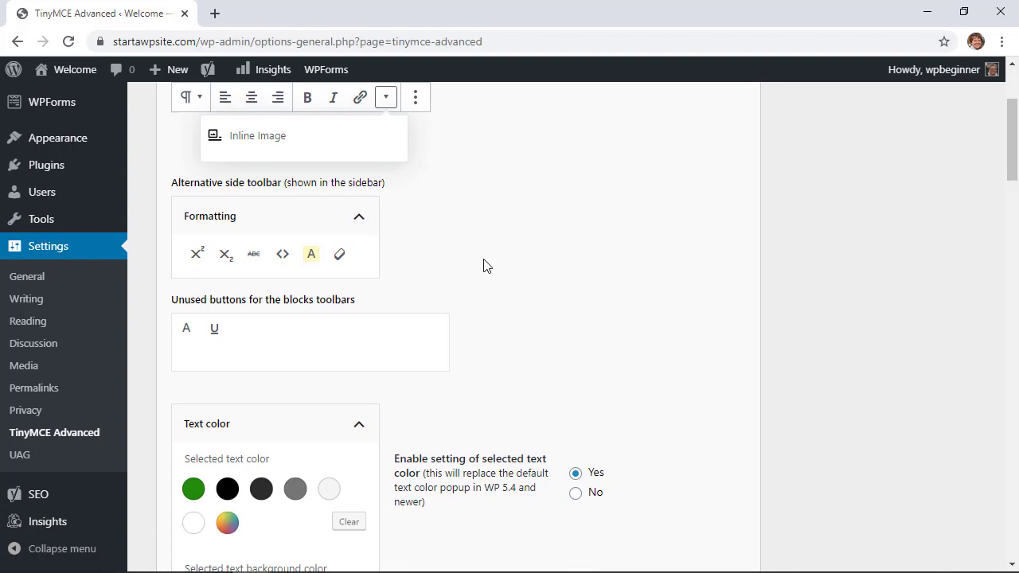
pyautogui.scroll(-4, 487, 265)
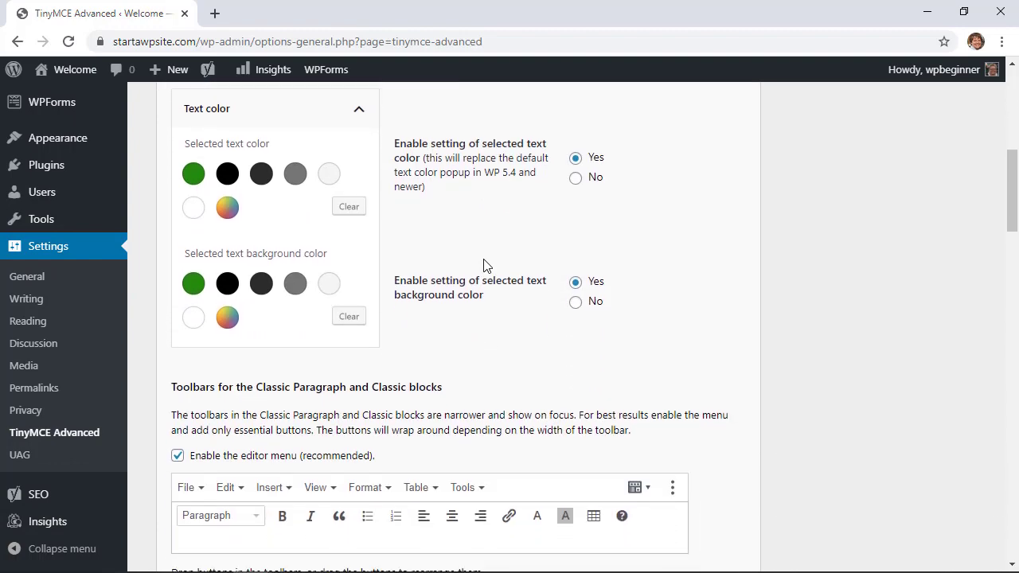
pyautogui.scroll(-2, 487, 265)
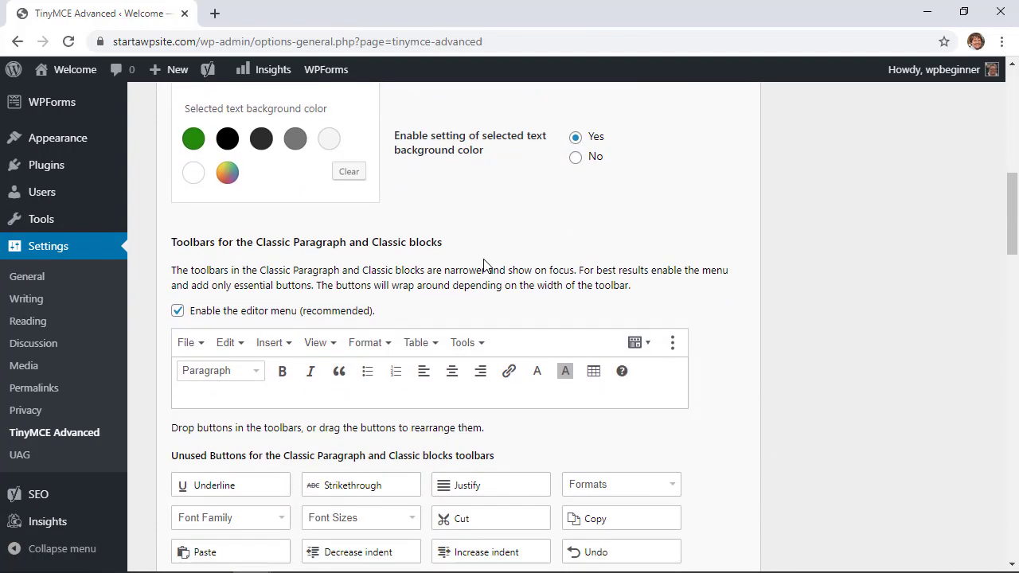
pyautogui.scroll(-1, 487, 265)
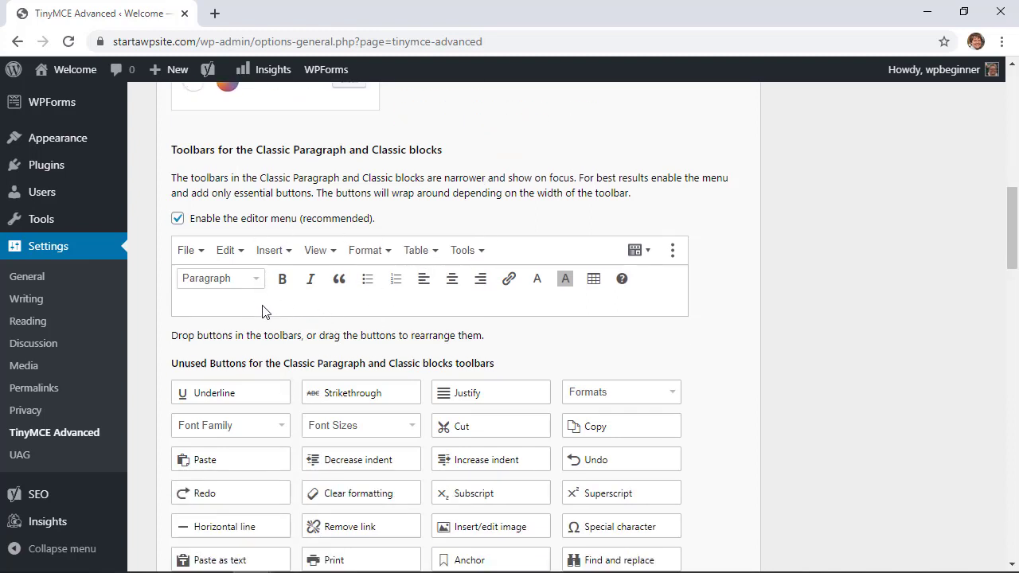
pyautogui.moveTo(343, 424); pyautogui.dragTo(288, 278)
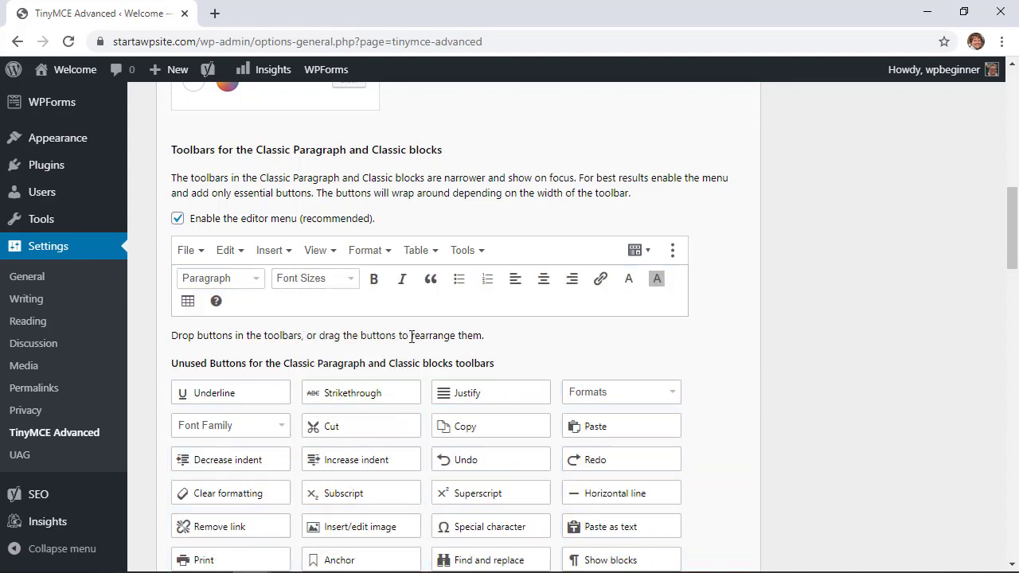
pyautogui.scroll(-1, 411, 337)
pyautogui.scroll(-15, 410, 337)
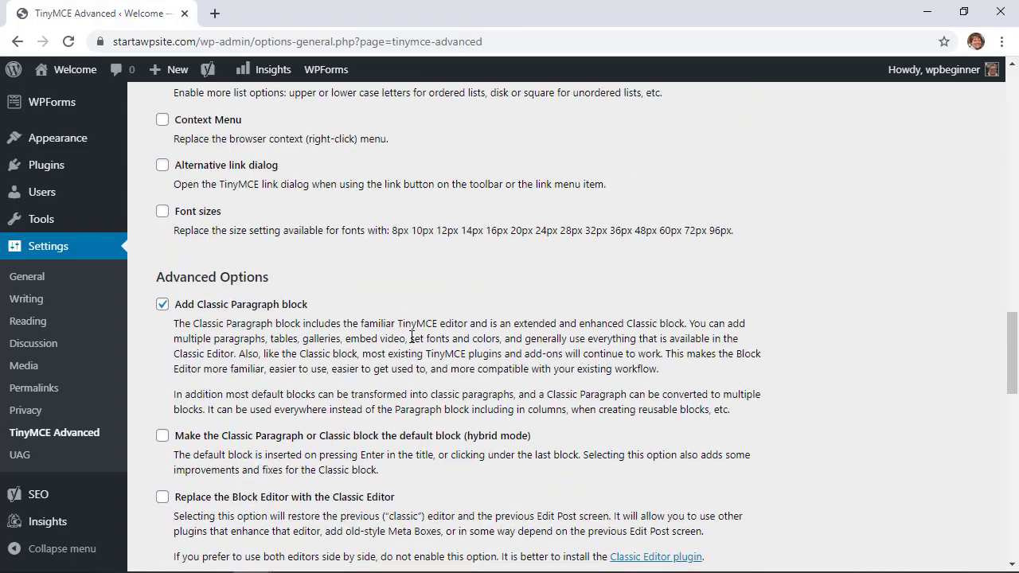
pyautogui.scroll(-10, 410, 336)
pyautogui.click(709, 503)
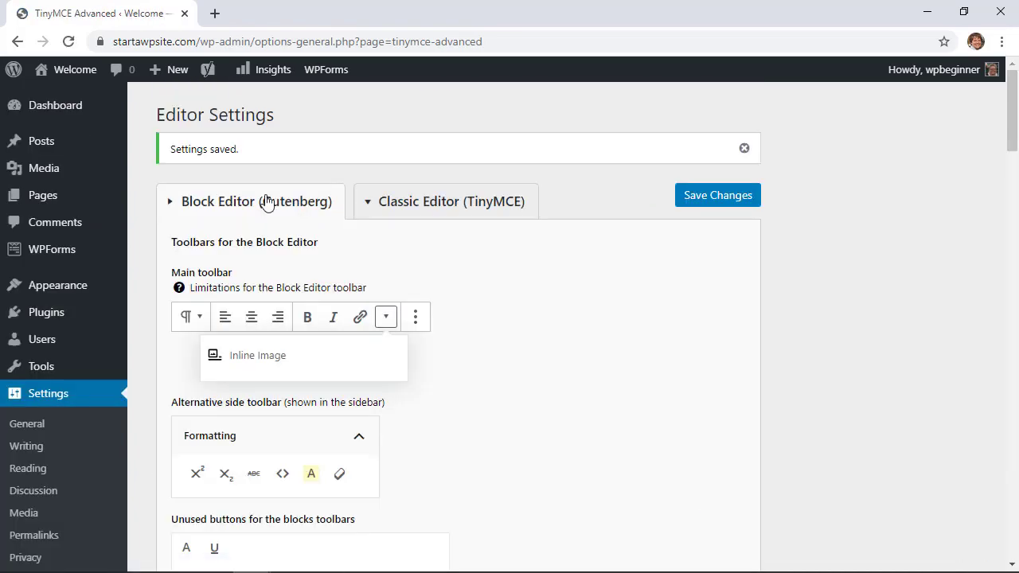
# Insert a Classic Paragraph block into New Post and paste the paragraphs of text into it.
pyautogui.click(29, 141)
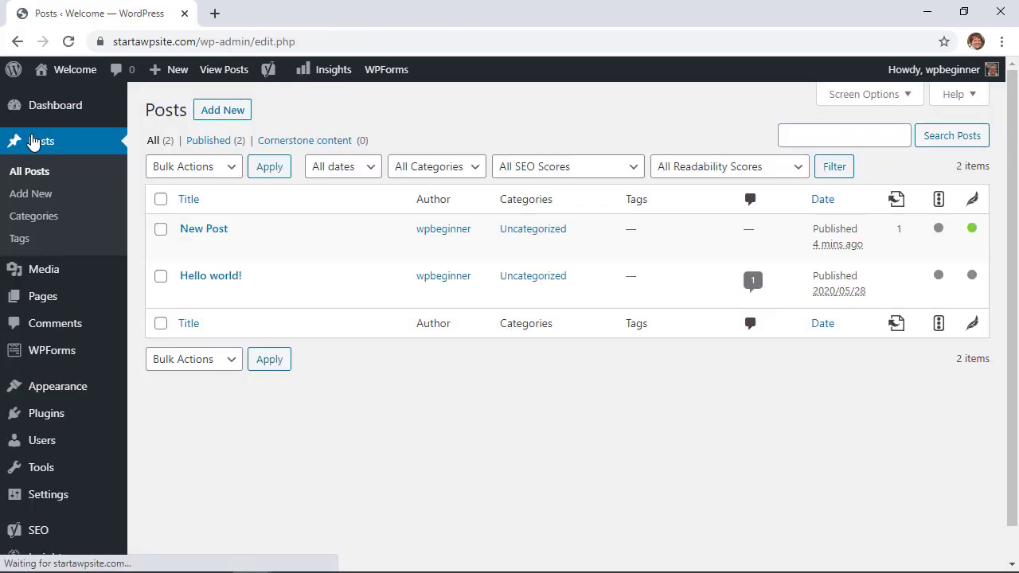
pyautogui.click(188, 249)
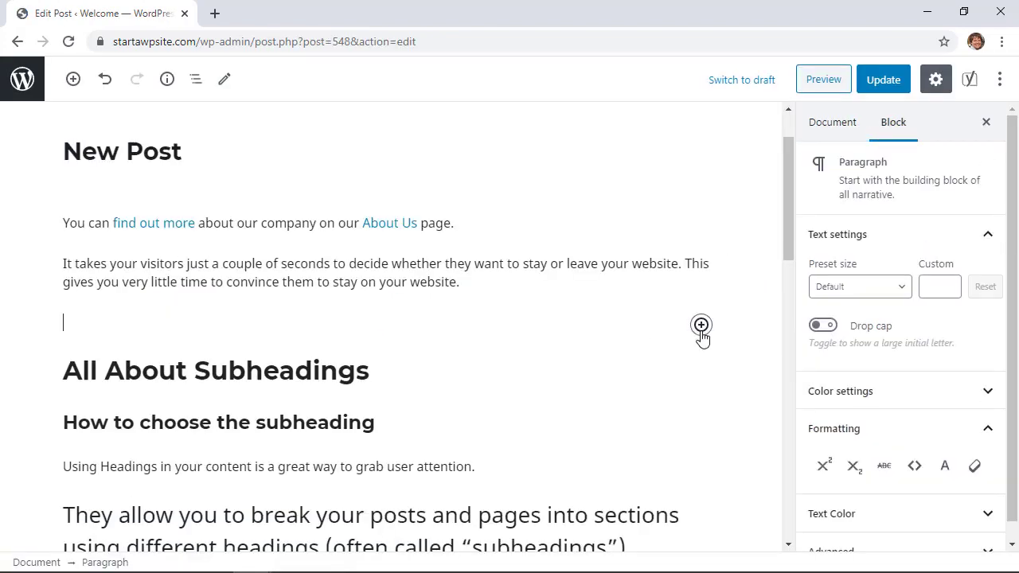
pyautogui.click(701, 326)
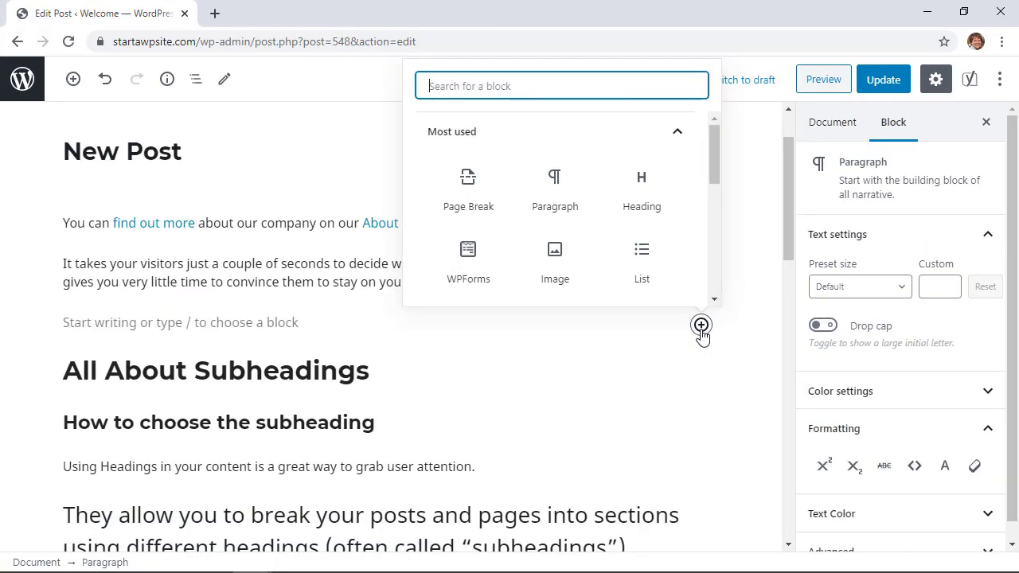
pyautogui.write('classic')
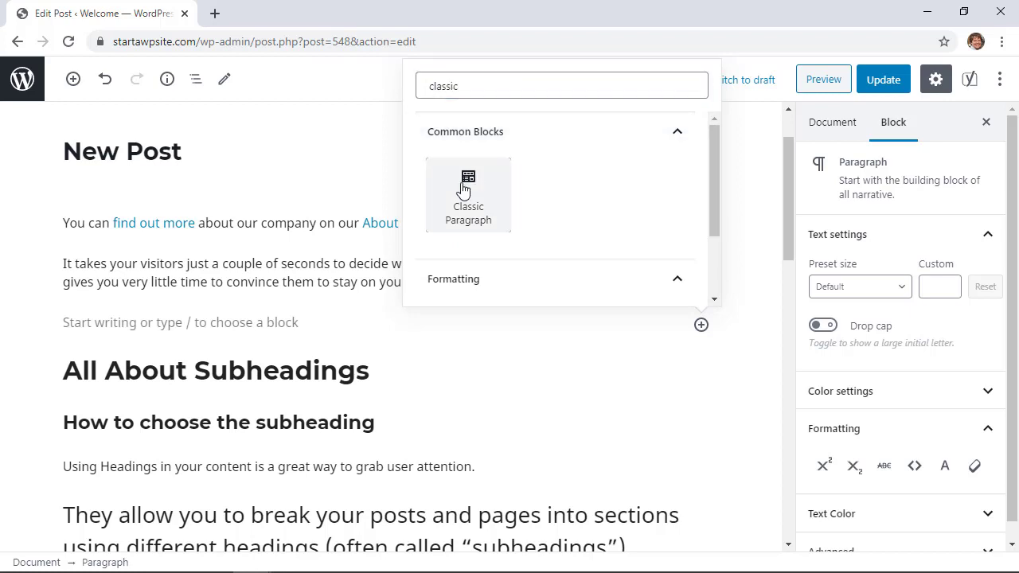
pyautogui.click(466, 189)
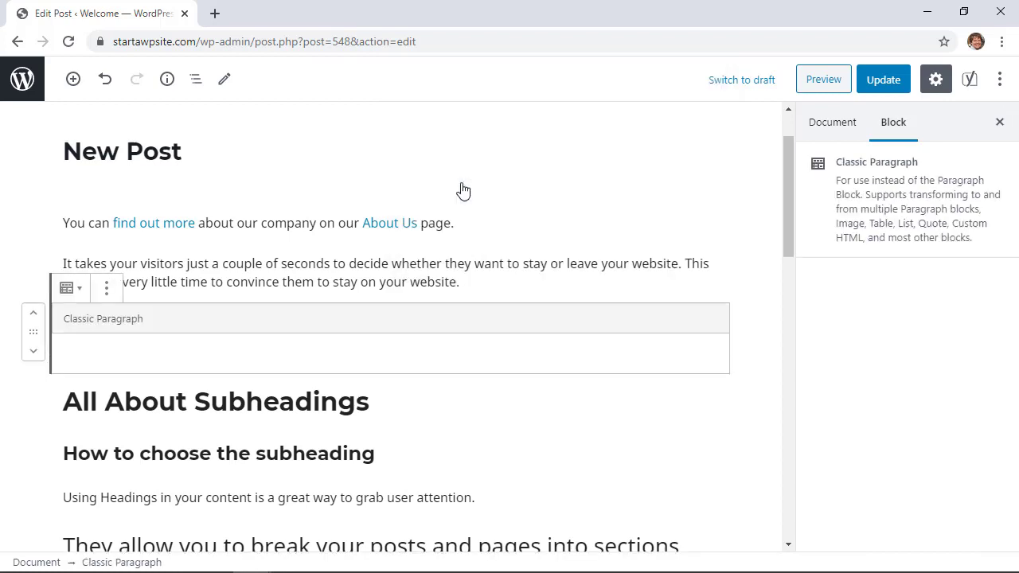
pyautogui.click(95, 325)
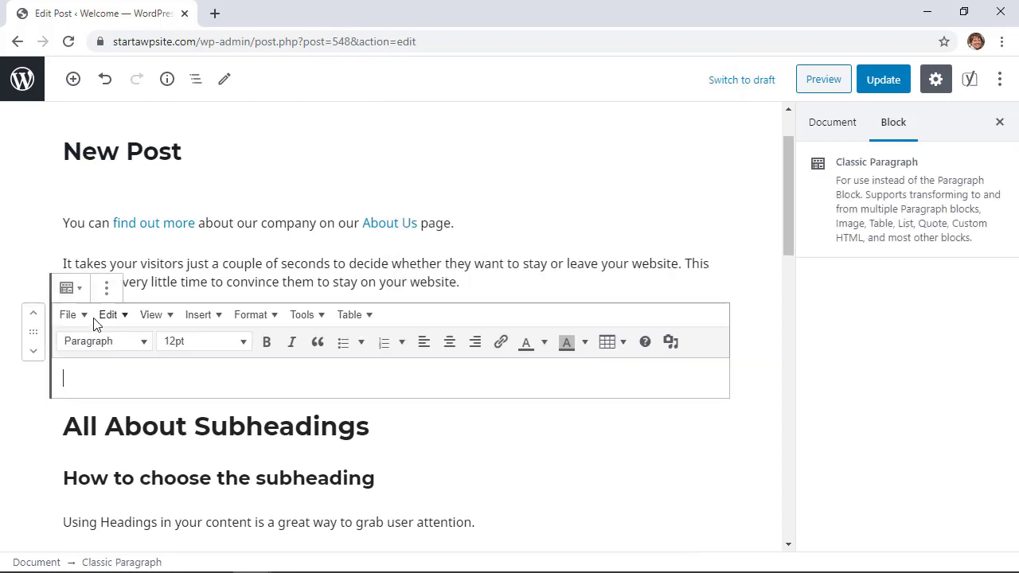
pyautogui.hotkey('ctrl', 'v')
# Set the first two pasted paragraphs to 18pt after first trying 24pt.
pyautogui.moveTo(64, 370); pyautogui.dragTo(494, 423)
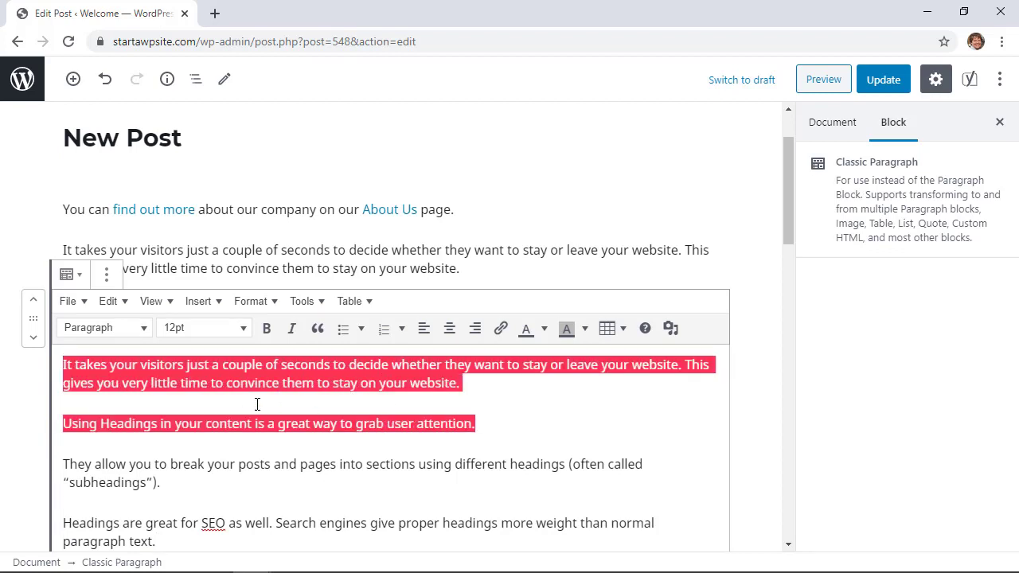
pyautogui.click(237, 330)
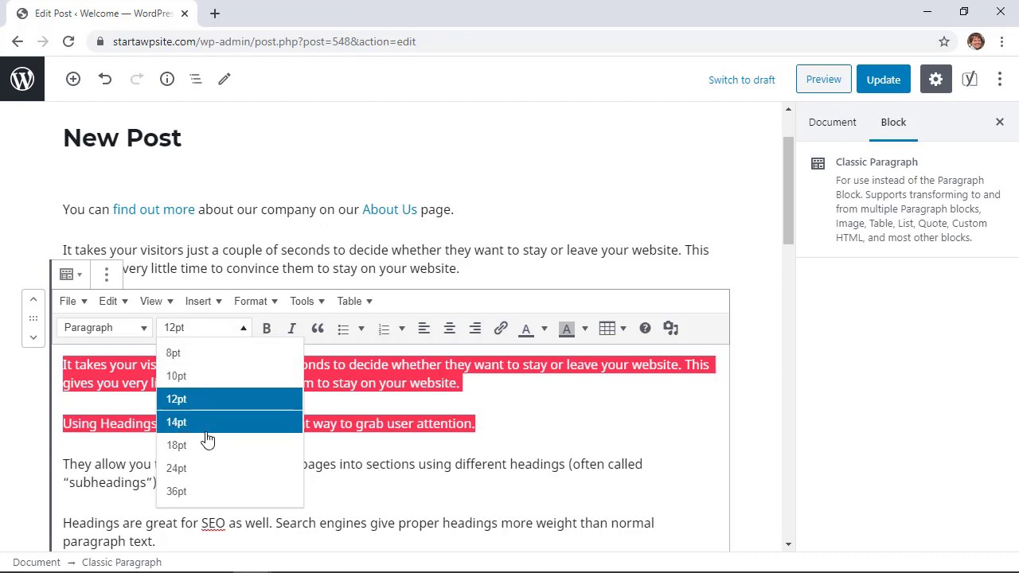
pyautogui.click(204, 469)
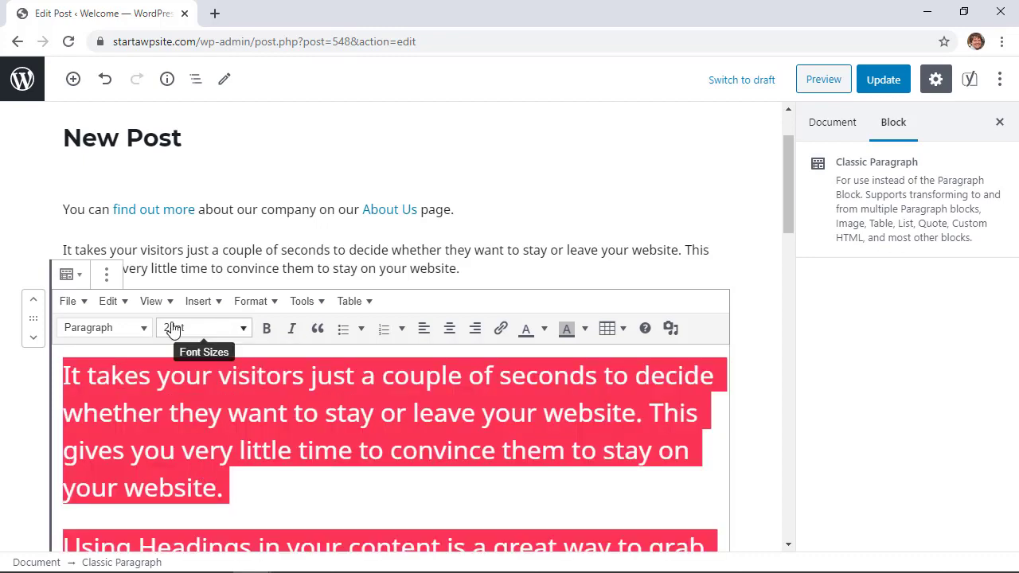
pyautogui.click(175, 328)
pyautogui.click(200, 445)
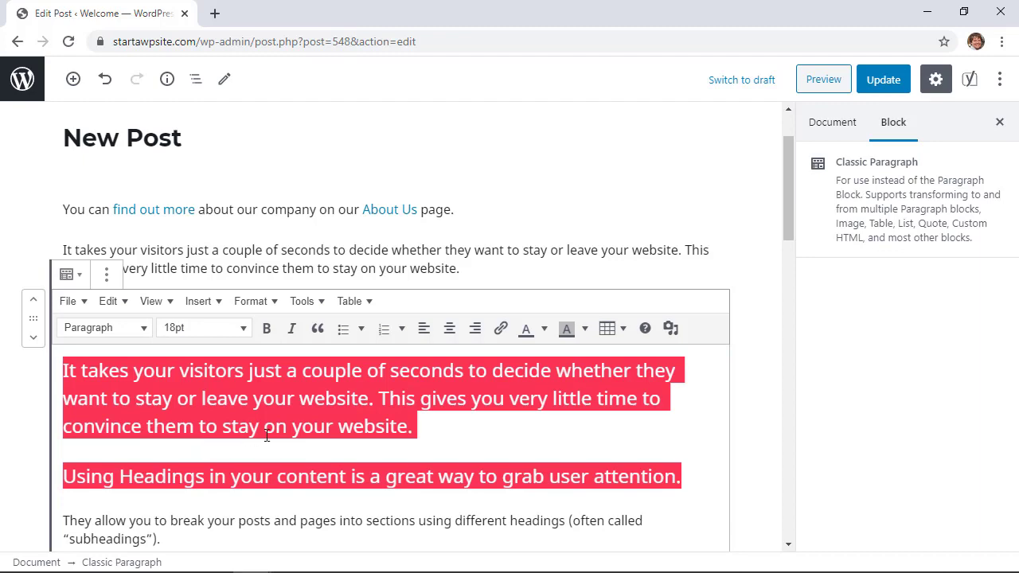
pyautogui.click(130, 138)
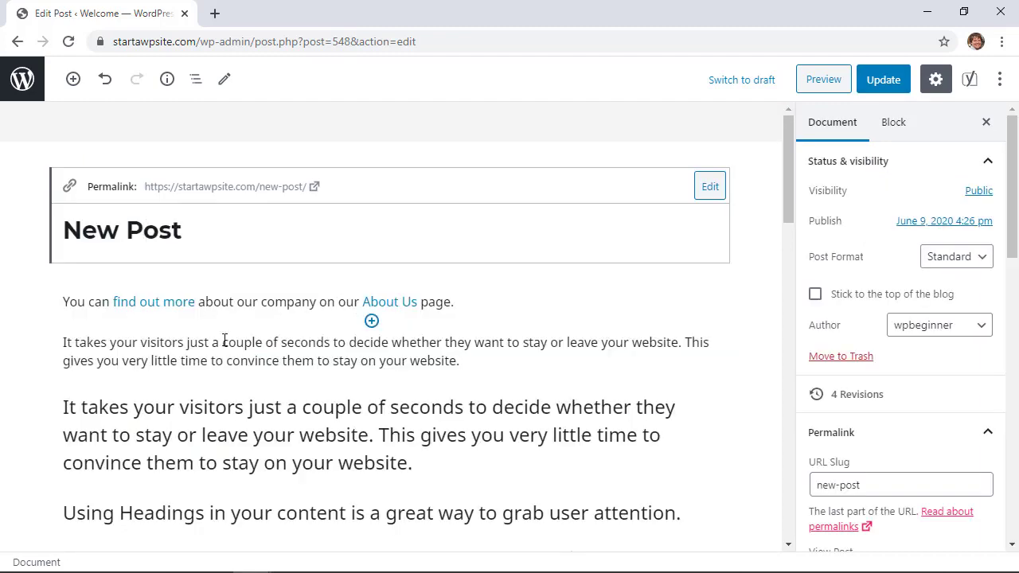
pyautogui.scroll(-2, 223, 342)
# Check the post's blocks, exit the editor, and head to Appearance > Customize for Astra.
pyautogui.click(224, 296)
pyautogui.scroll(-5, 207, 286)
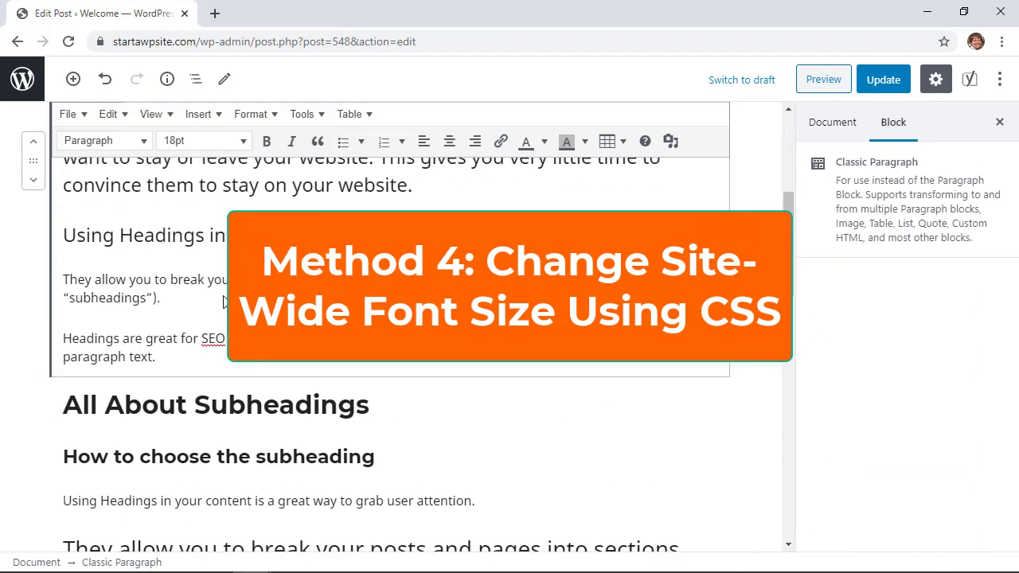
pyautogui.click(195, 274)
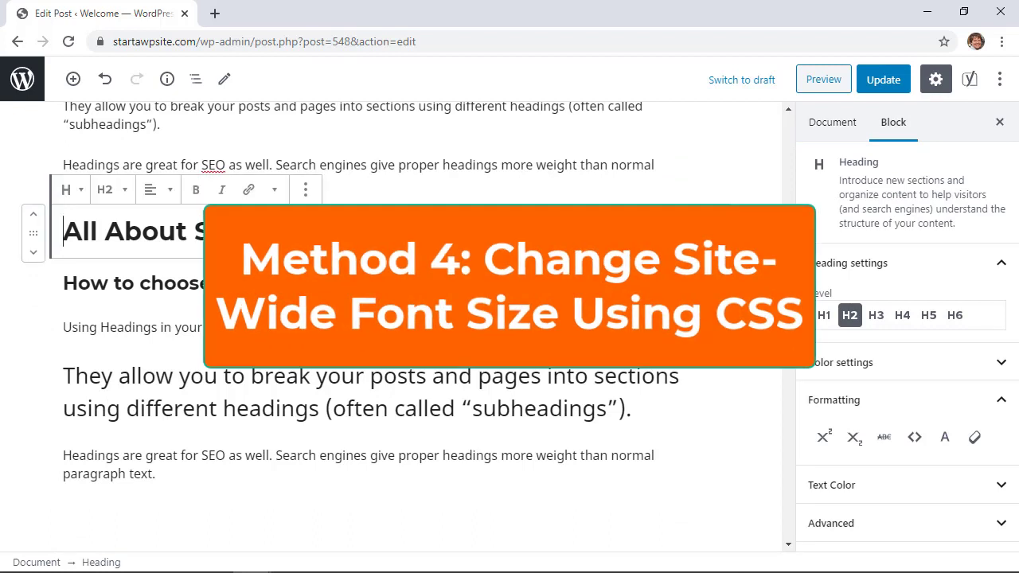
pyautogui.click(22, 79)
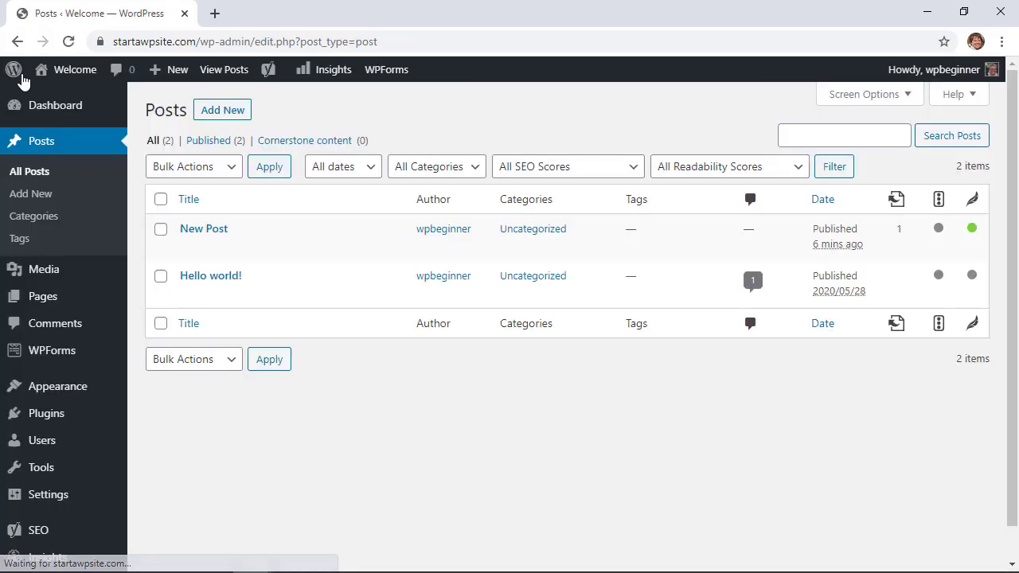
pyautogui.moveTo(64, 387)
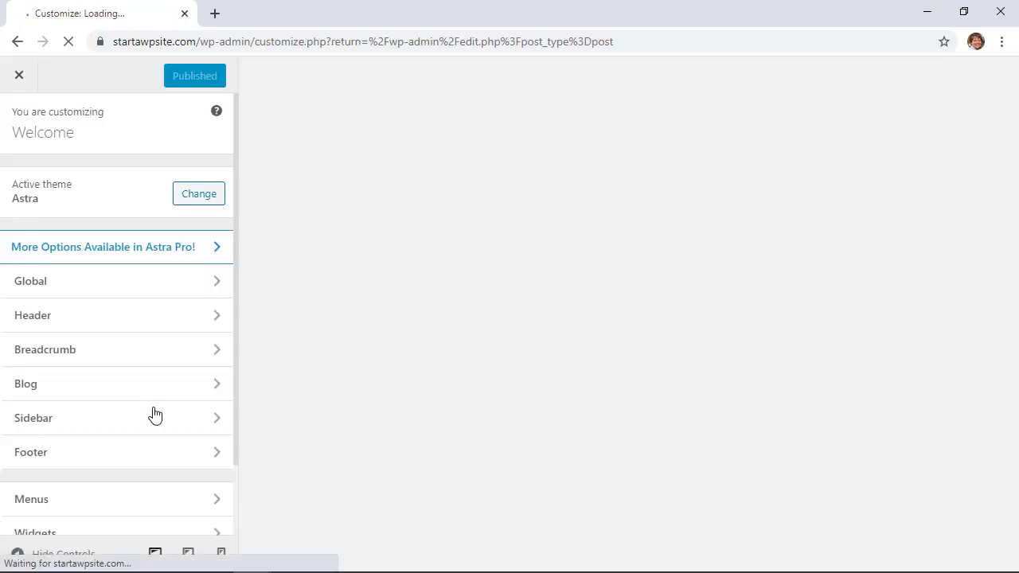
pyautogui.scroll(-1, 154, 414)
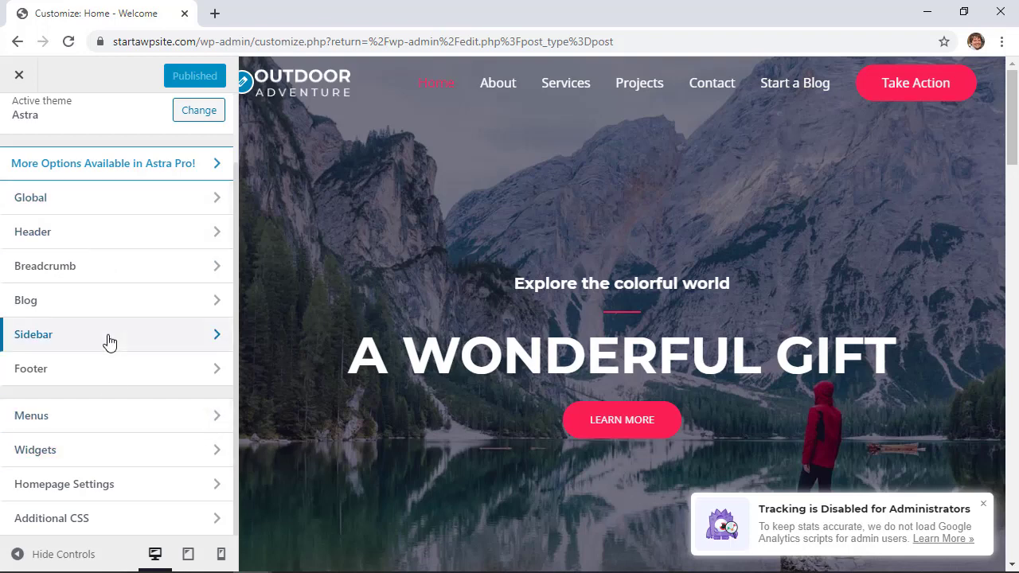
# Open the Additional CSS panel with the About page loaded in the preview.
pyautogui.click(67, 519)
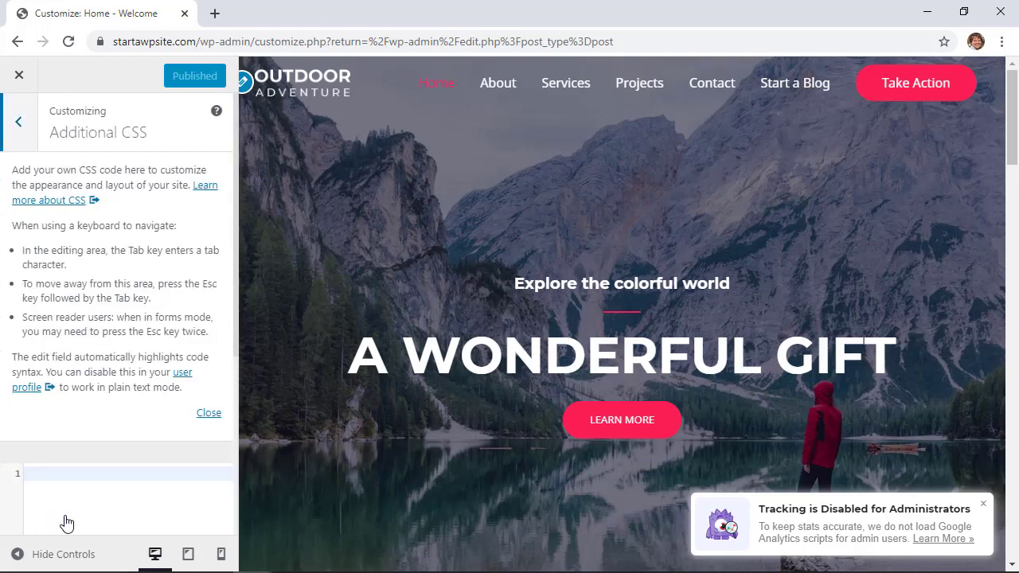
pyautogui.click(501, 87)
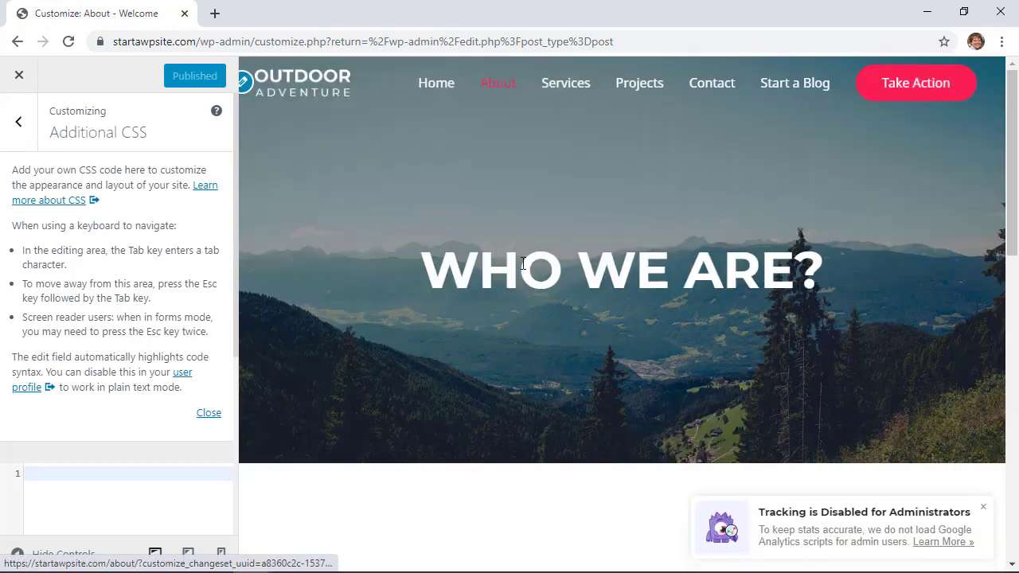
pyautogui.scroll(-7, 501, 298)
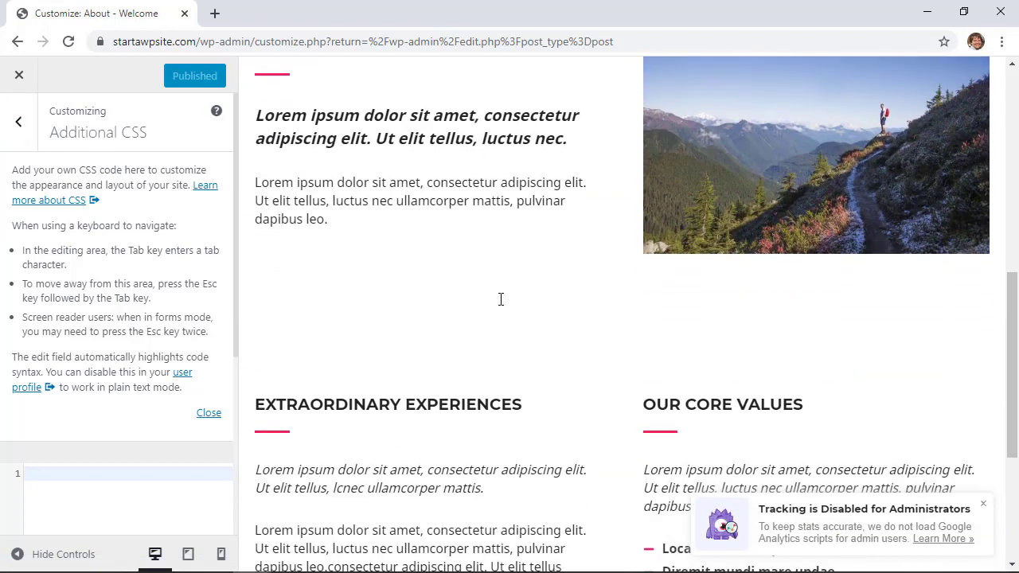
pyautogui.scroll(1, 439, 247)
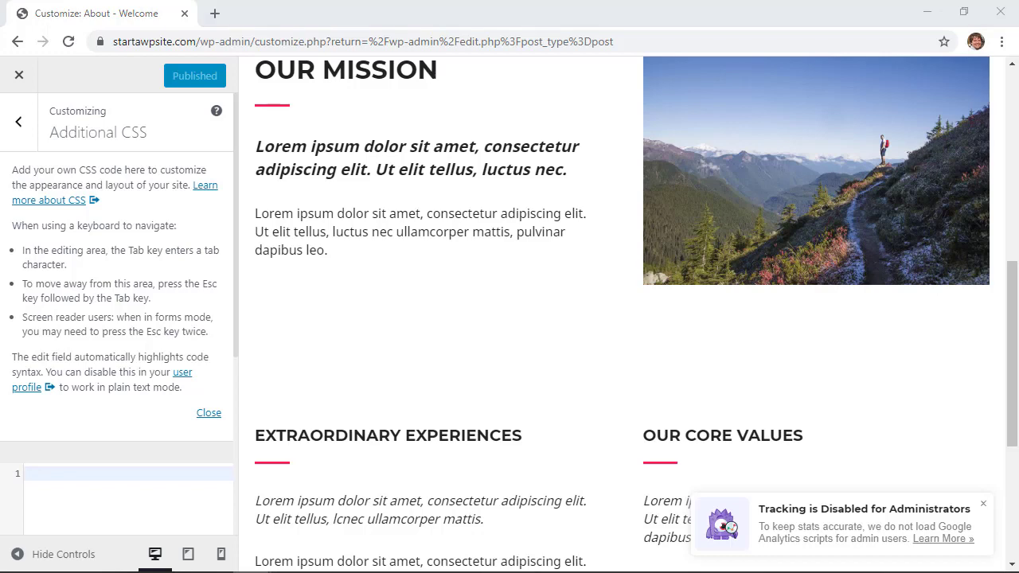
# Paste a paragraph font-size rule, change its 16px value to 20, and start the h5 rule.
pyautogui.rightClick(151, 473)
pyautogui.click(196, 243)
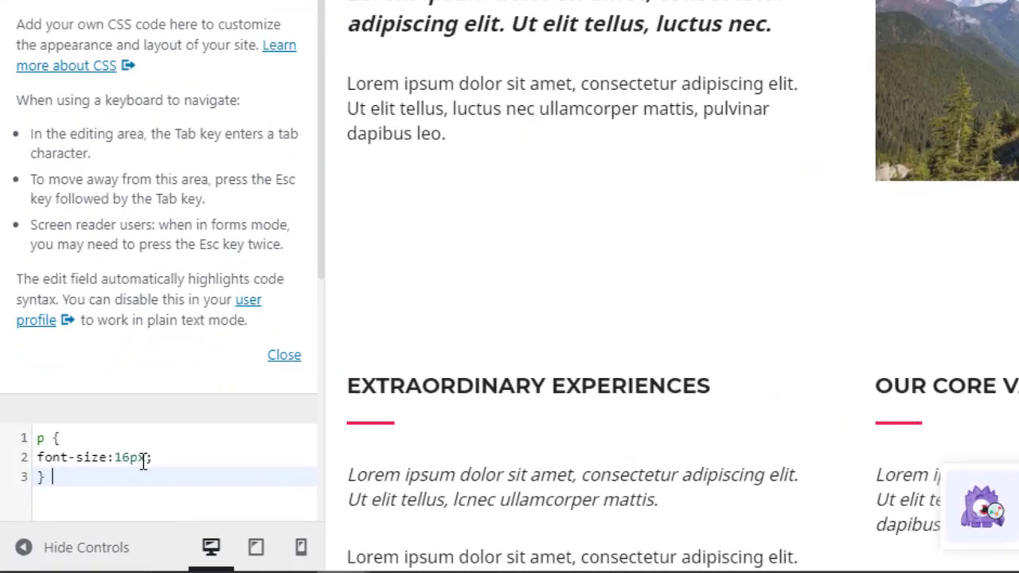
pyautogui.click(93, 488)
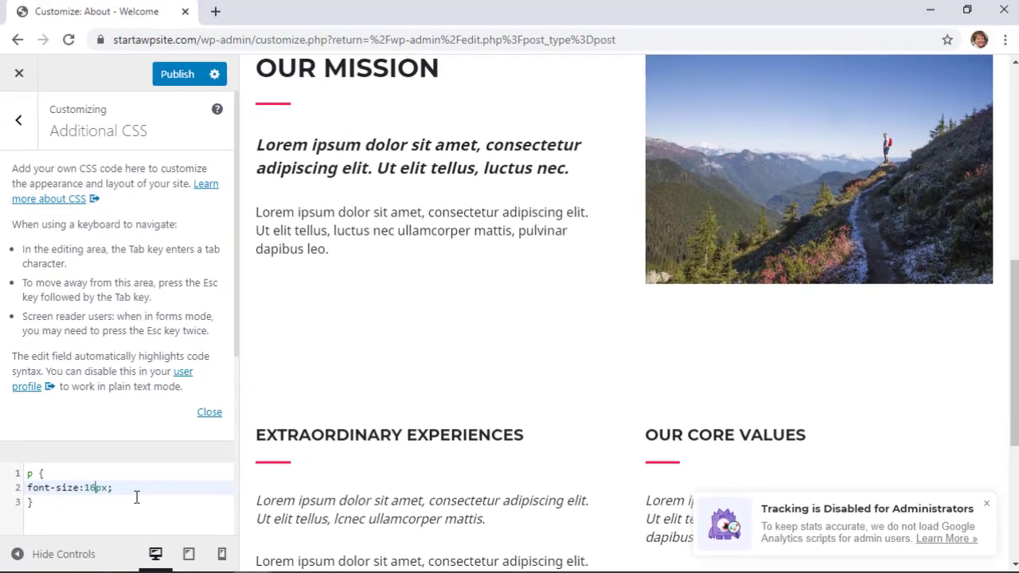
pyautogui.press('BackSpace')
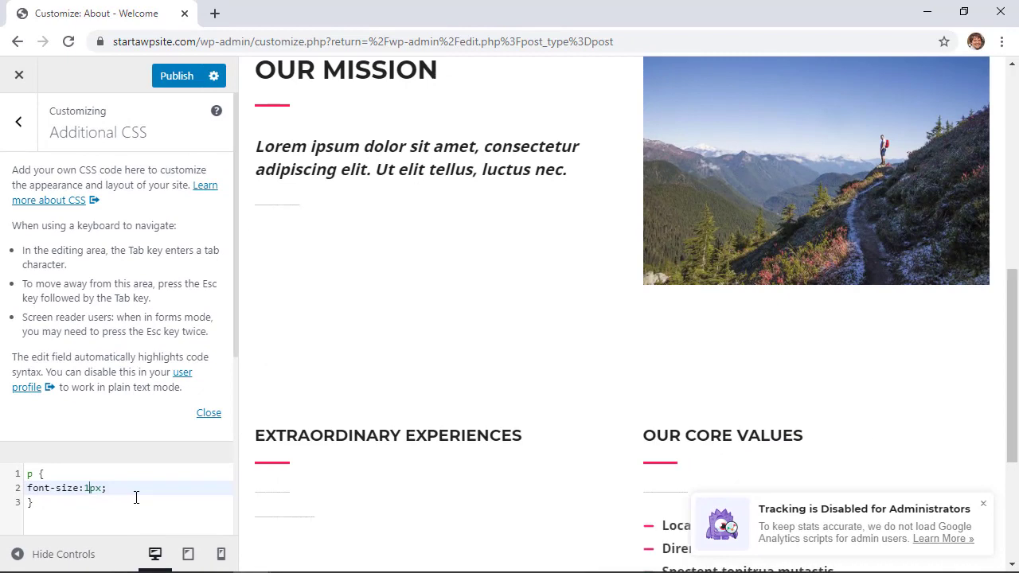
pyautogui.write('8')
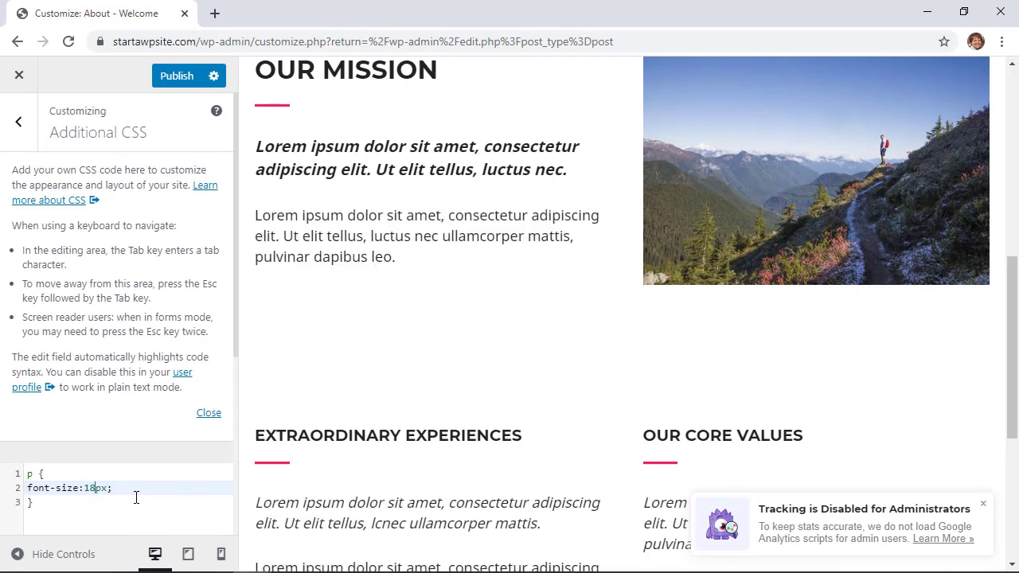
pyautogui.press('BackSpace')
pyautogui.press('BackSpace')
pyautogui.write('2')
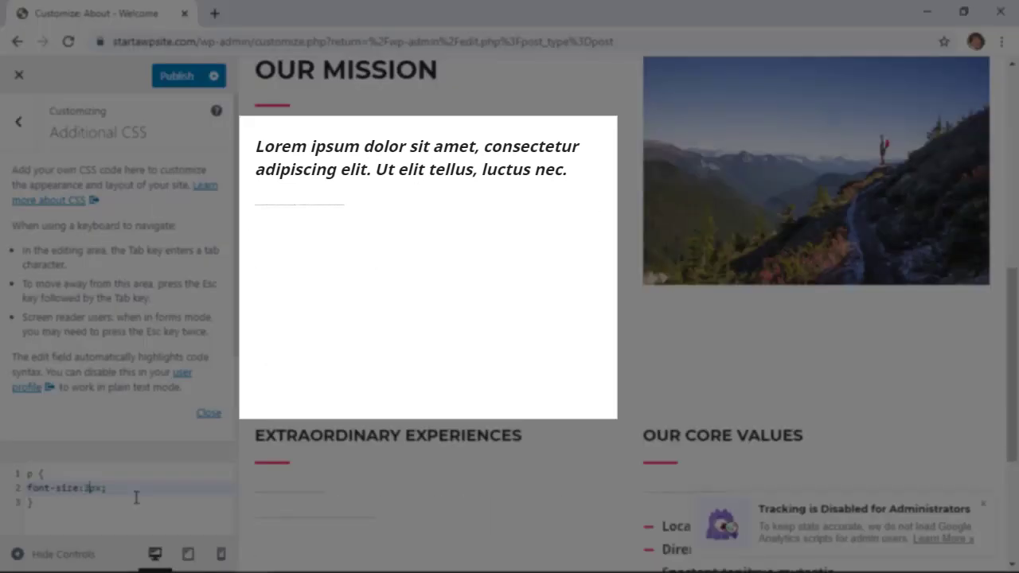
pyautogui.write('0')
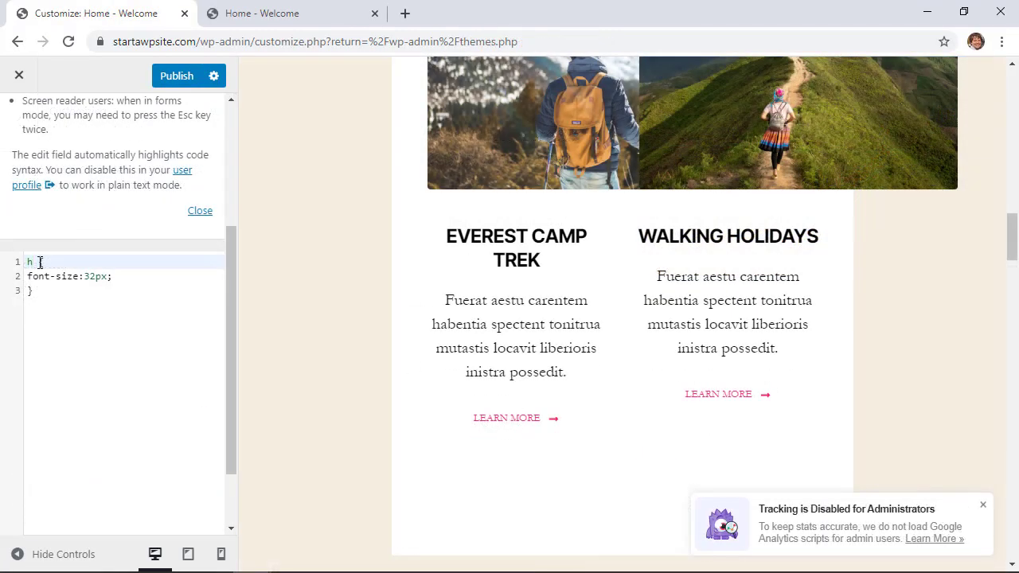
pyautogui.write('5')
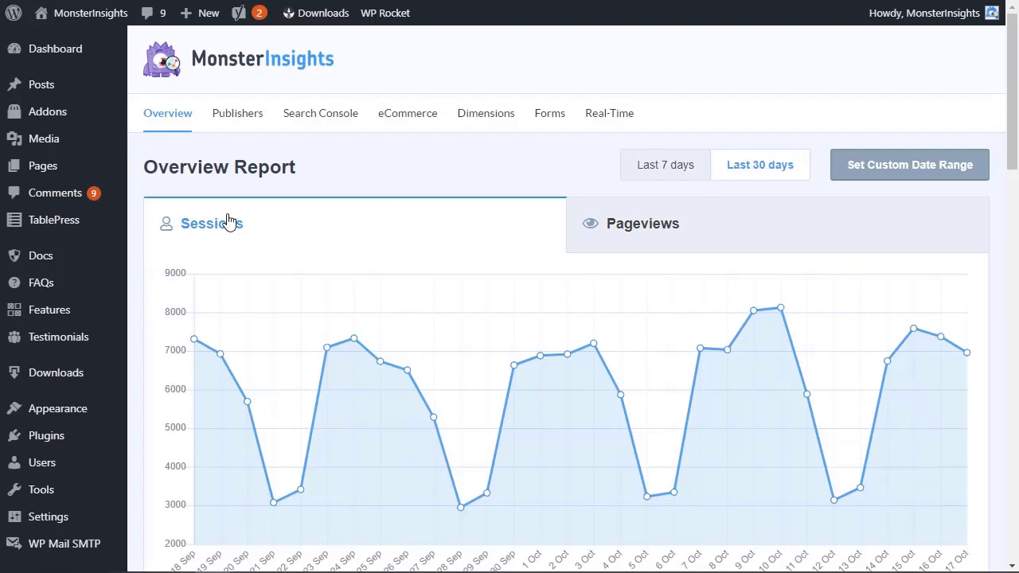
# Compare last 7 and 30 days on the Overview Report, then review Top 10 Countries and Referrals.
pyautogui.click(659, 176)
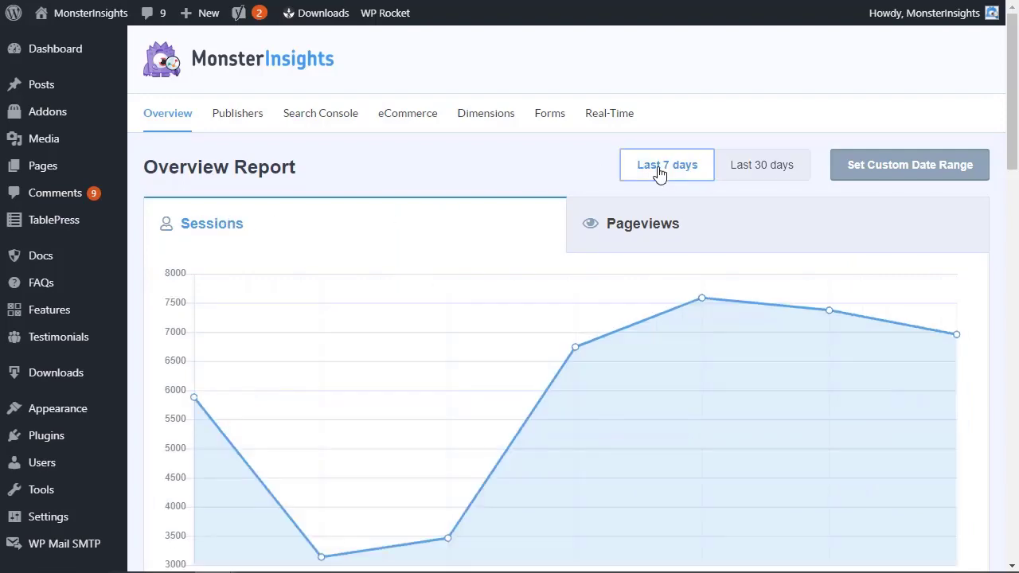
pyautogui.click(756, 175)
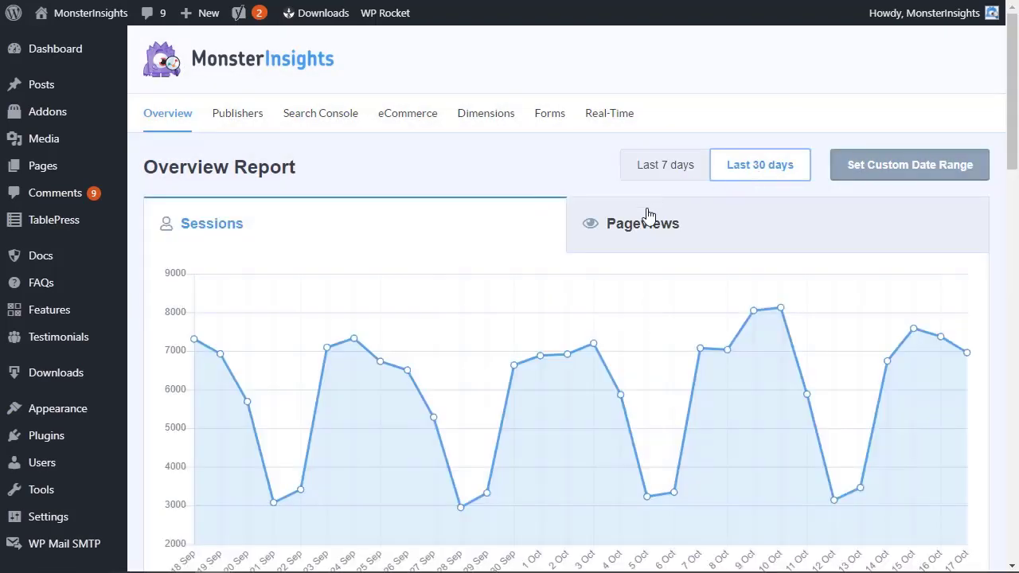
pyautogui.scroll(-3, 137, 273)
pyautogui.scroll(-1, 138, 273)
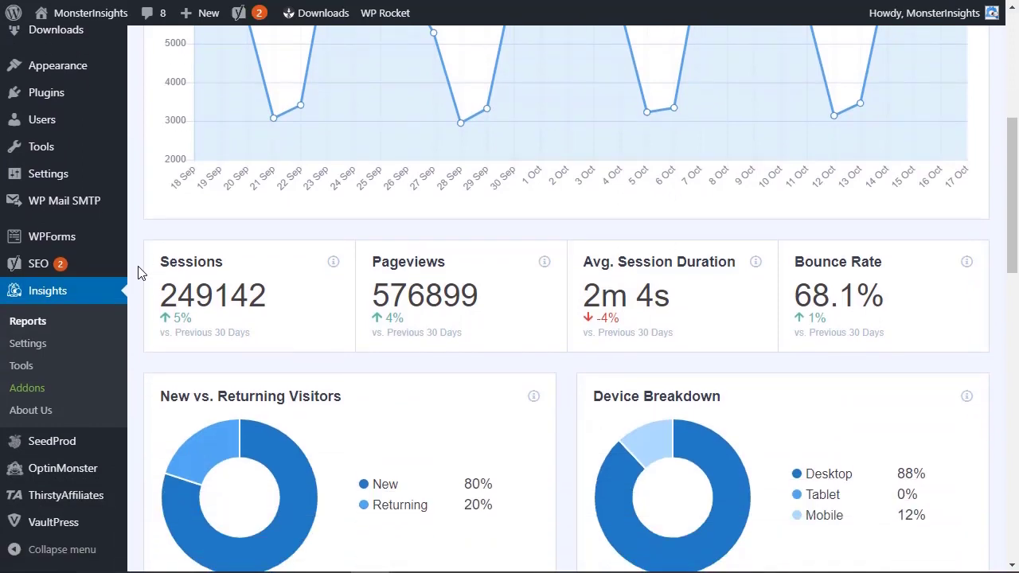
pyautogui.scroll(-2, 137, 273)
pyautogui.scroll(-1, 138, 273)
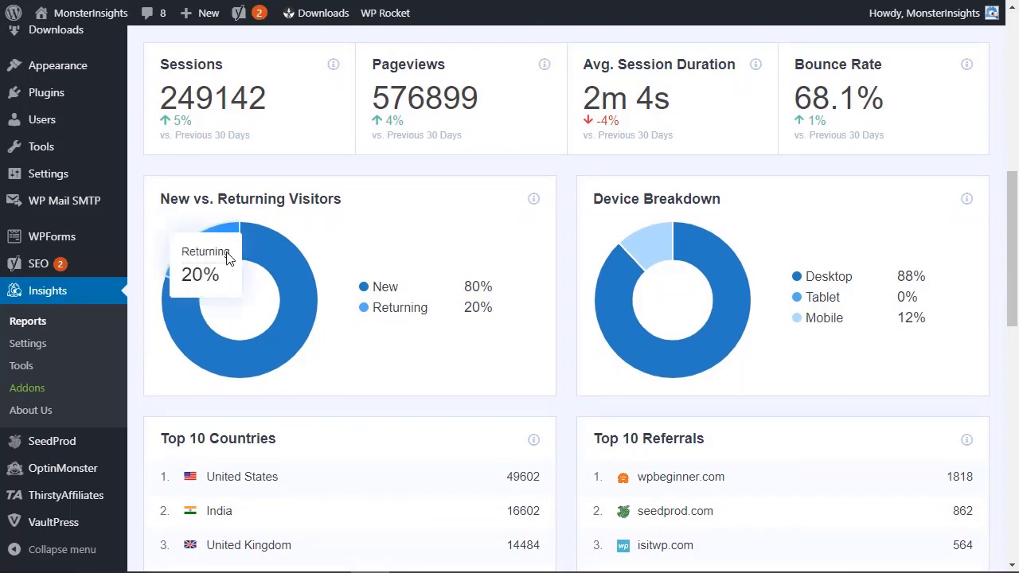
pyautogui.moveTo(288, 296)
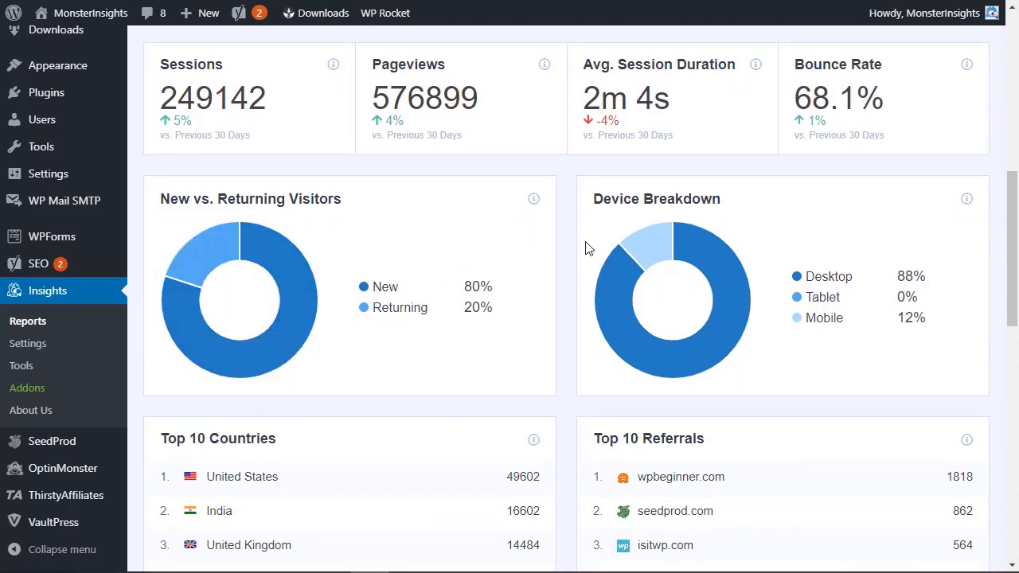
pyautogui.moveTo(650, 249)
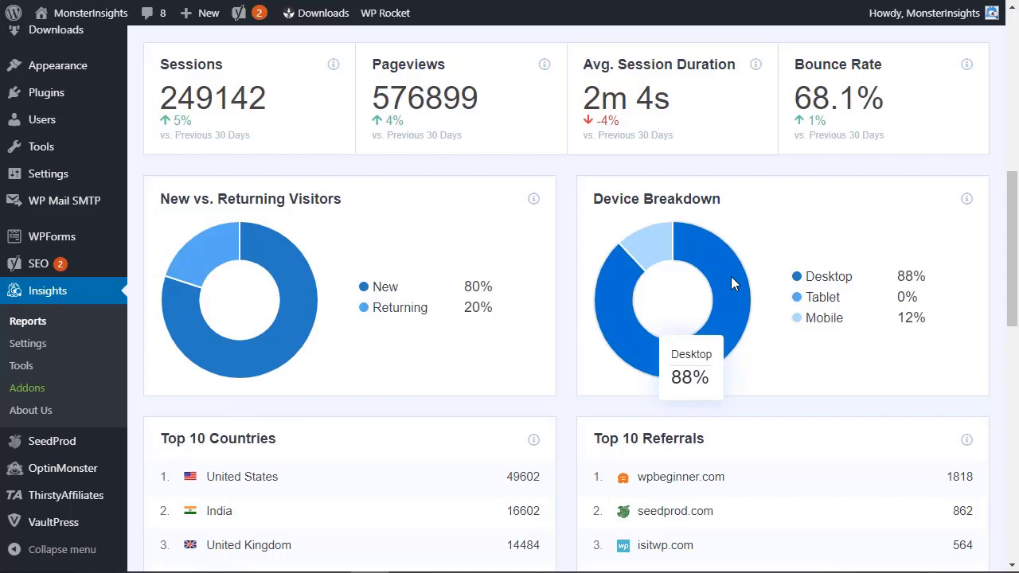
pyautogui.scroll(-4, 570, 300)
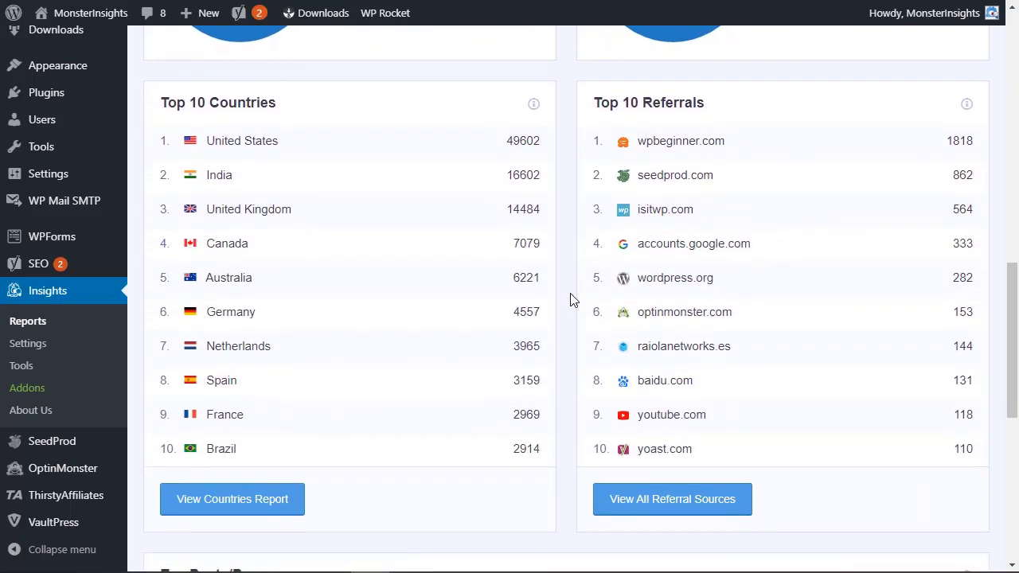
pyautogui.scroll(-1, 570, 300)
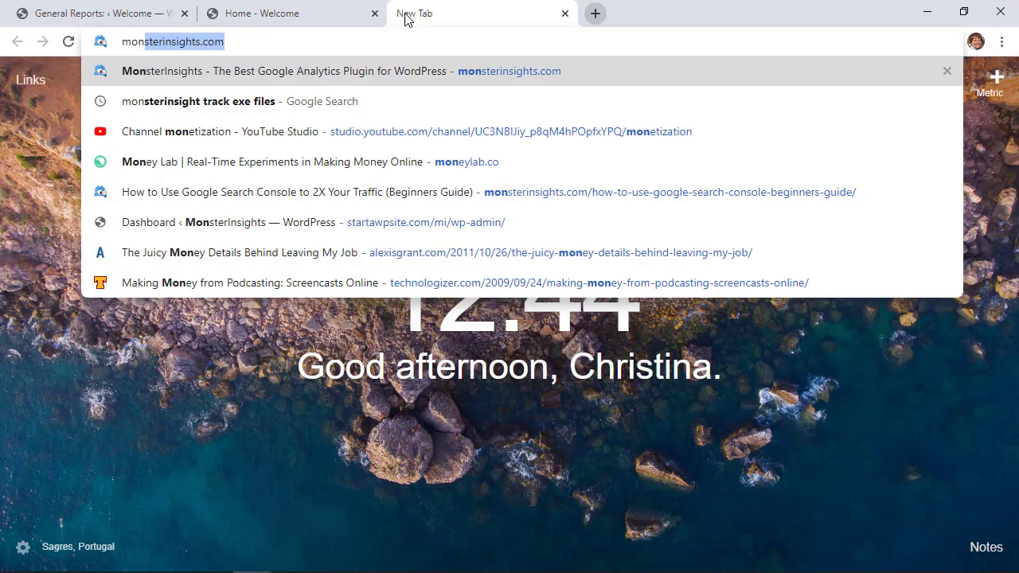
pyautogui.press('Return')
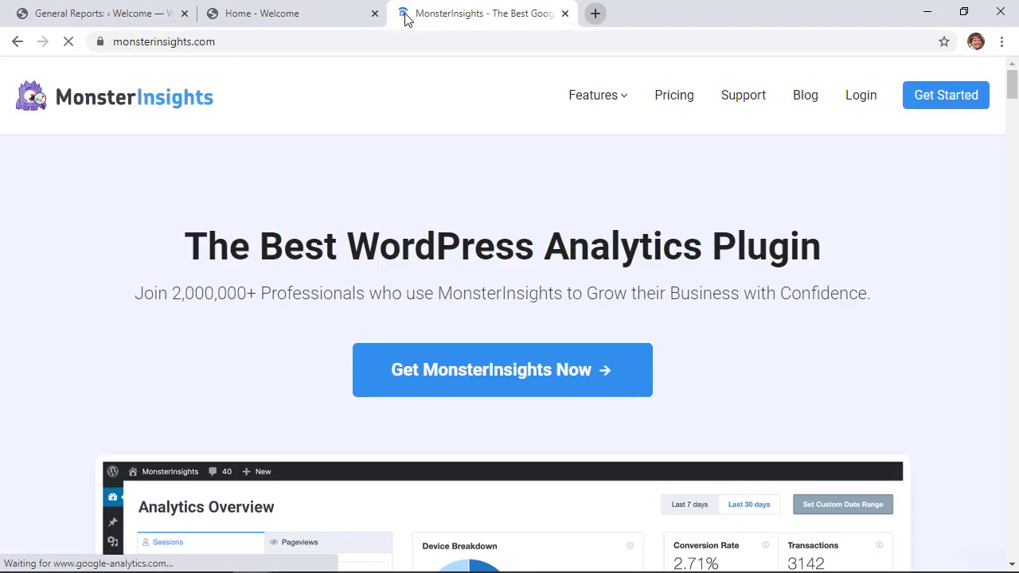